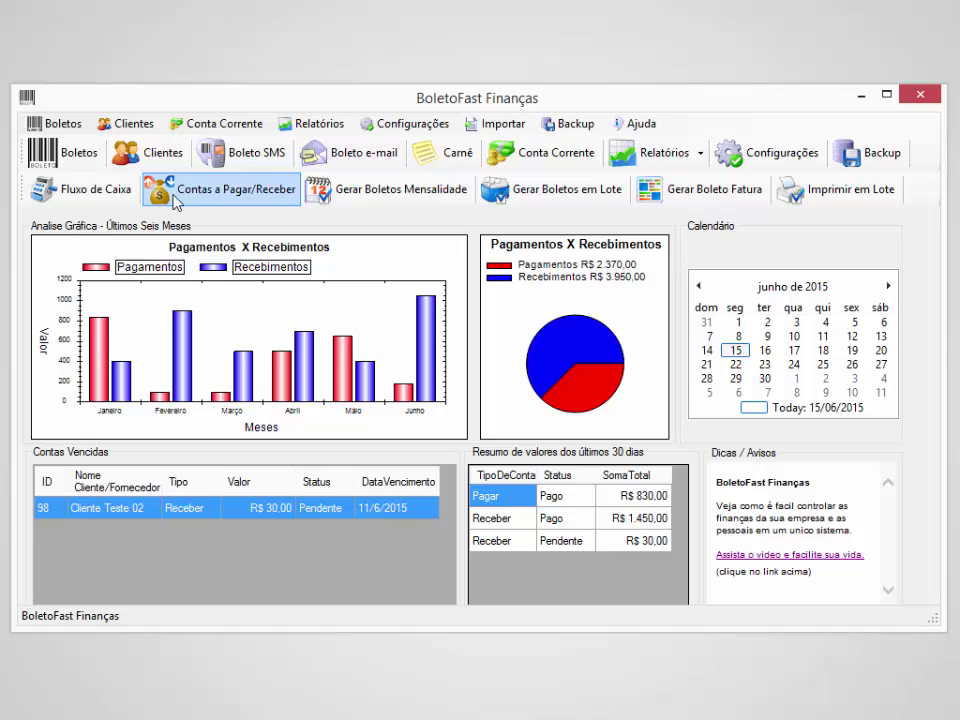
# Open the Fluxo de Caixa and view the 2015 detailed entries for 7 - Julho and 6 - Junho, checking June's Material papelaria payment
pyautogui.click(123, 192)
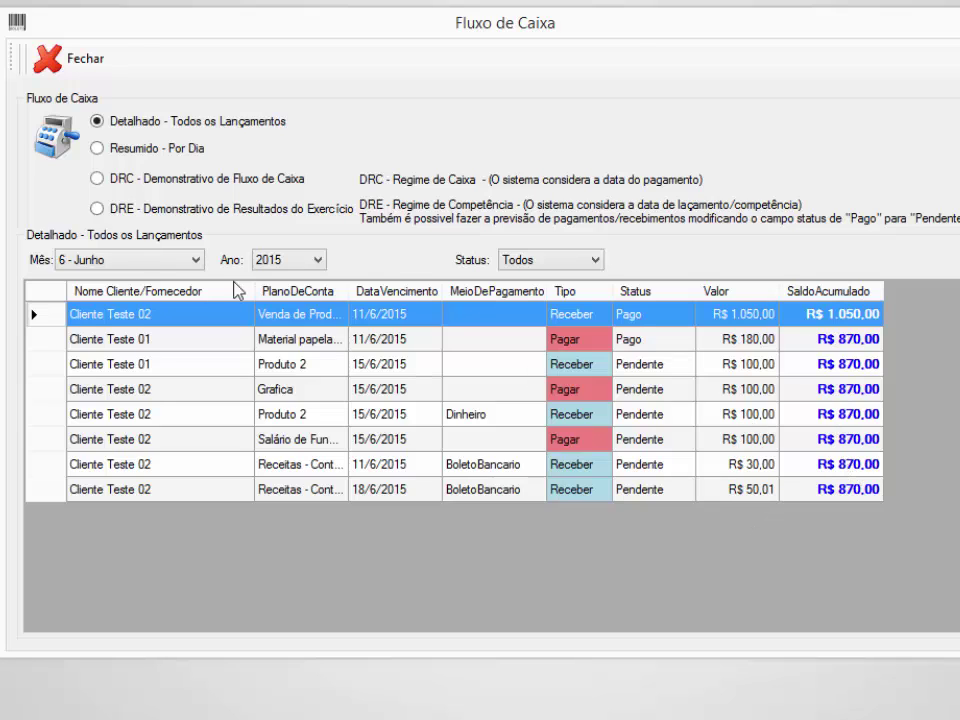
pyautogui.click(190, 263)
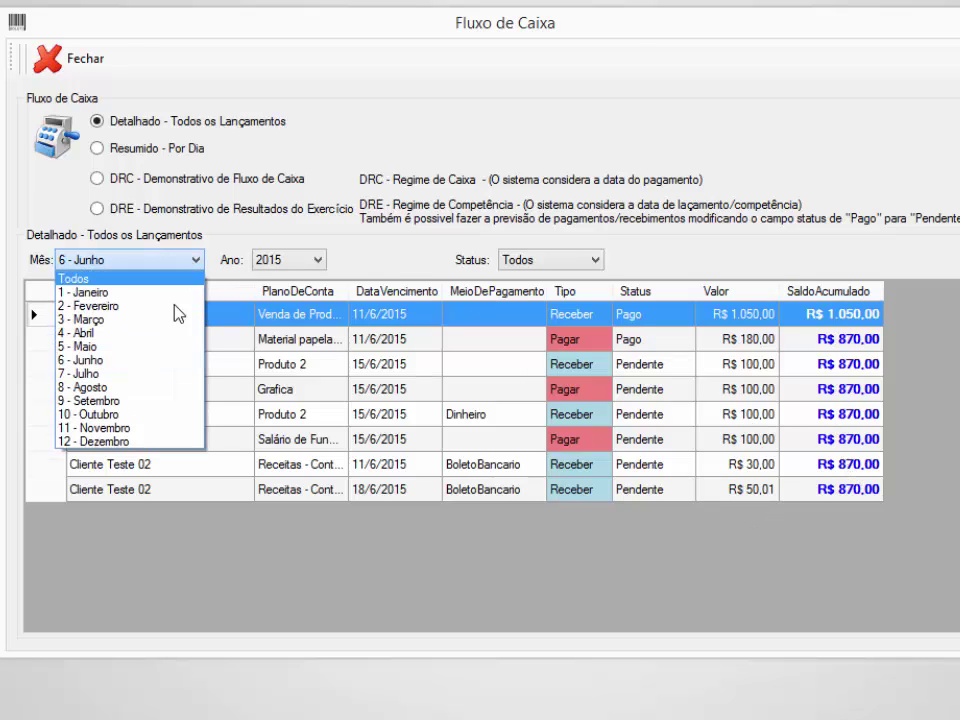
pyautogui.click(174, 376)
pyautogui.click(160, 263)
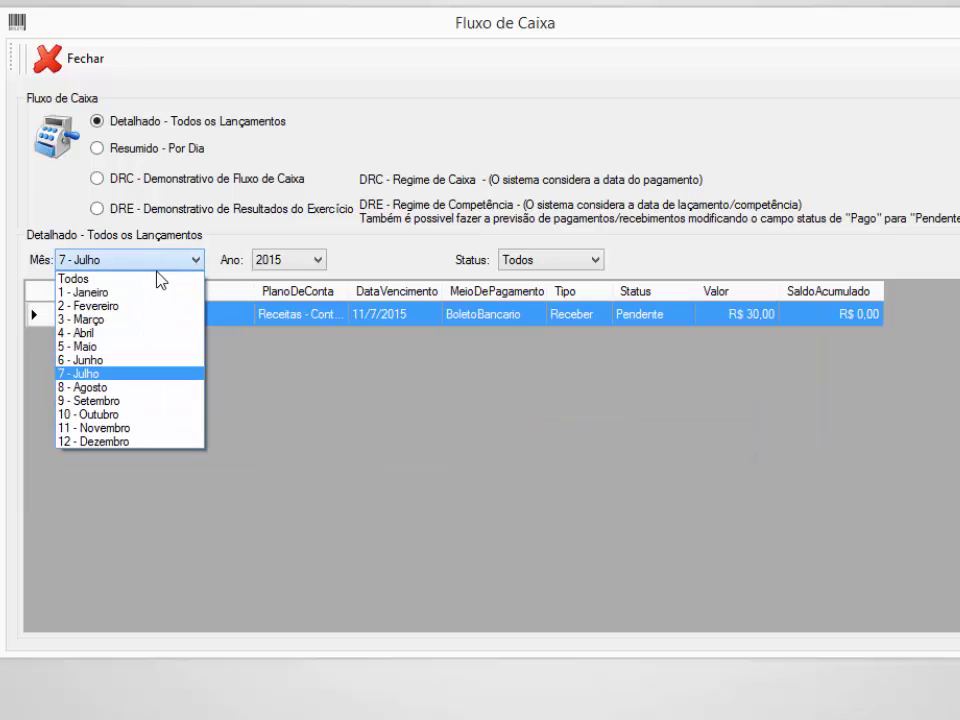
pyautogui.click(160, 362)
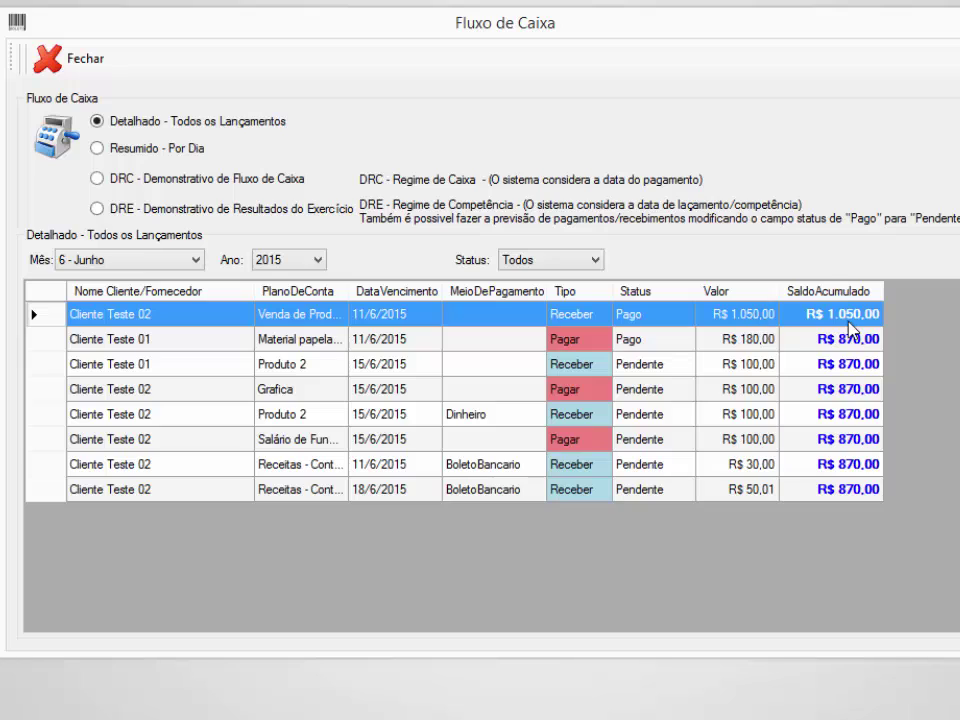
pyautogui.click(720, 349)
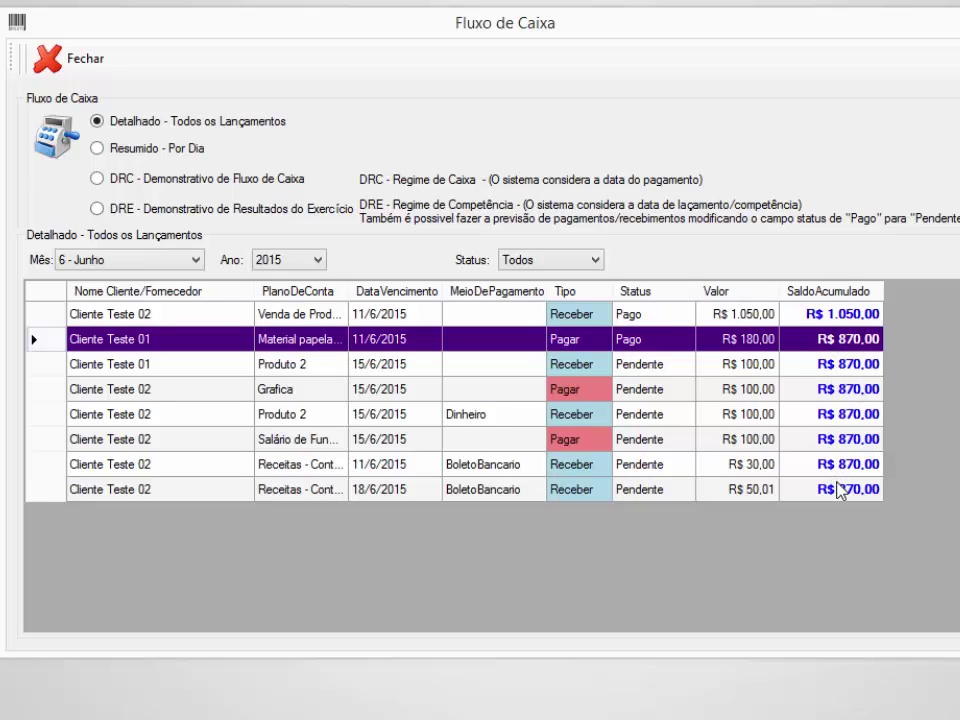
# Show the Resumido - Por Dia summary for June and compare it with and without the details per plano de contas
pyautogui.click(155, 155)
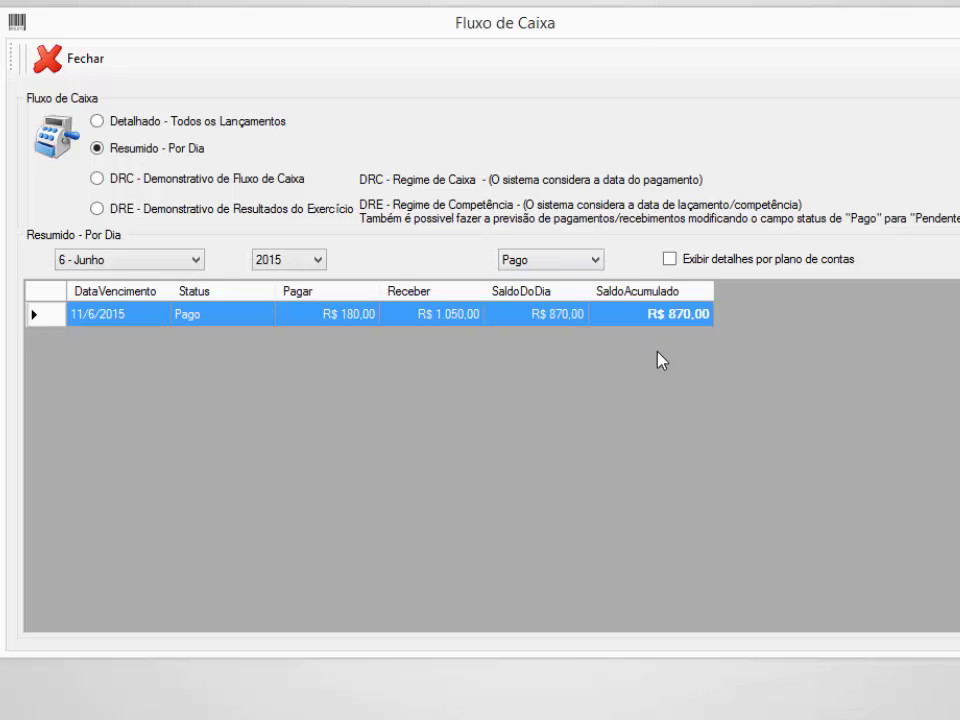
pyautogui.click(672, 261)
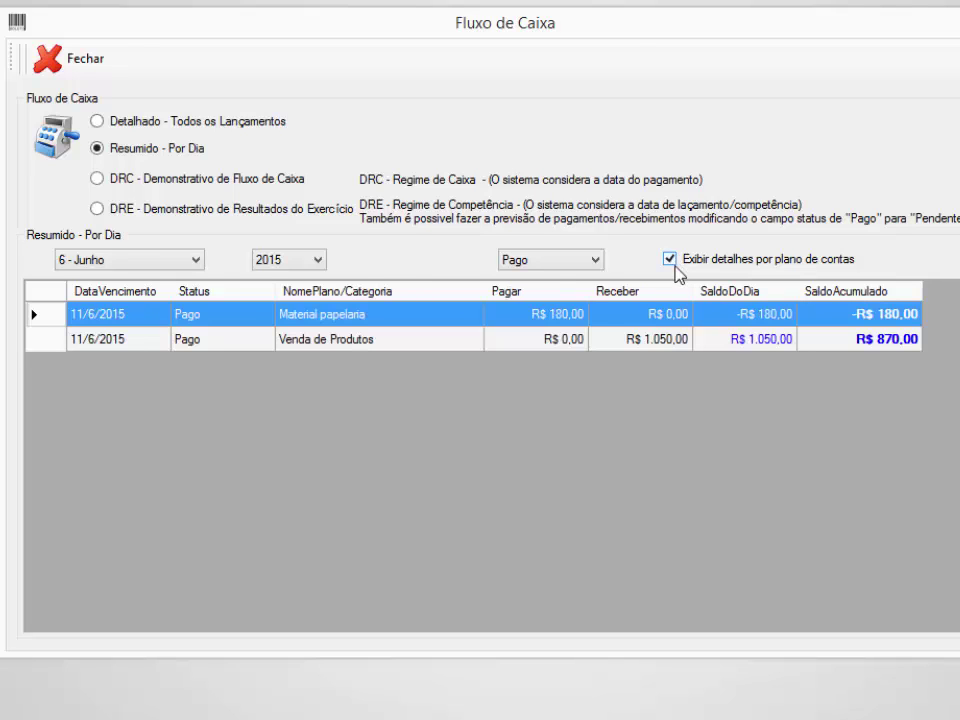
pyautogui.click(193, 347)
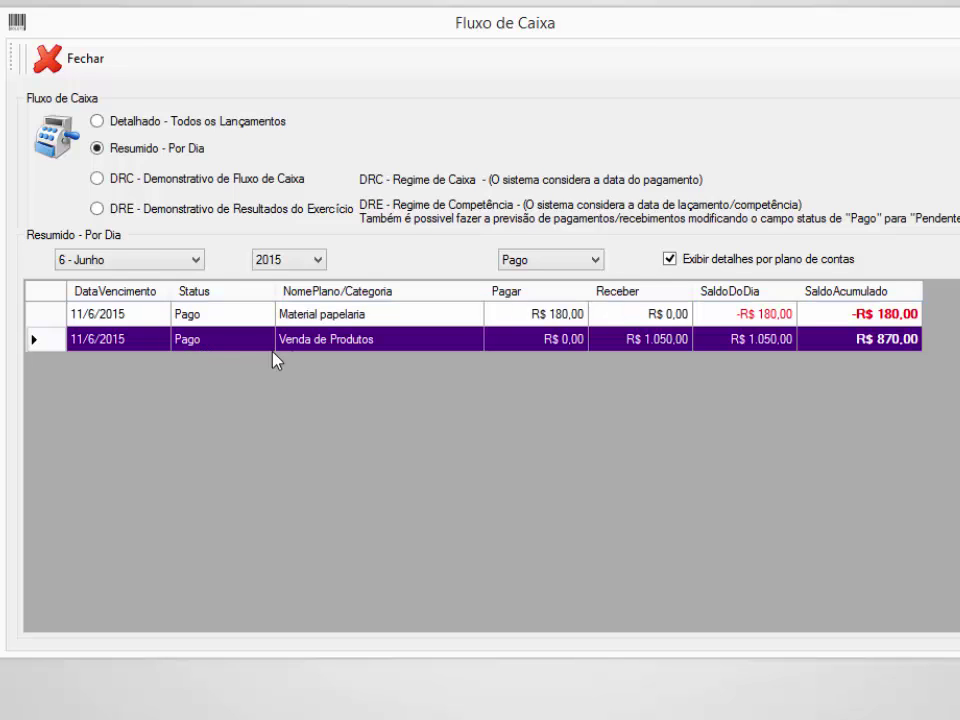
pyautogui.click(430, 322)
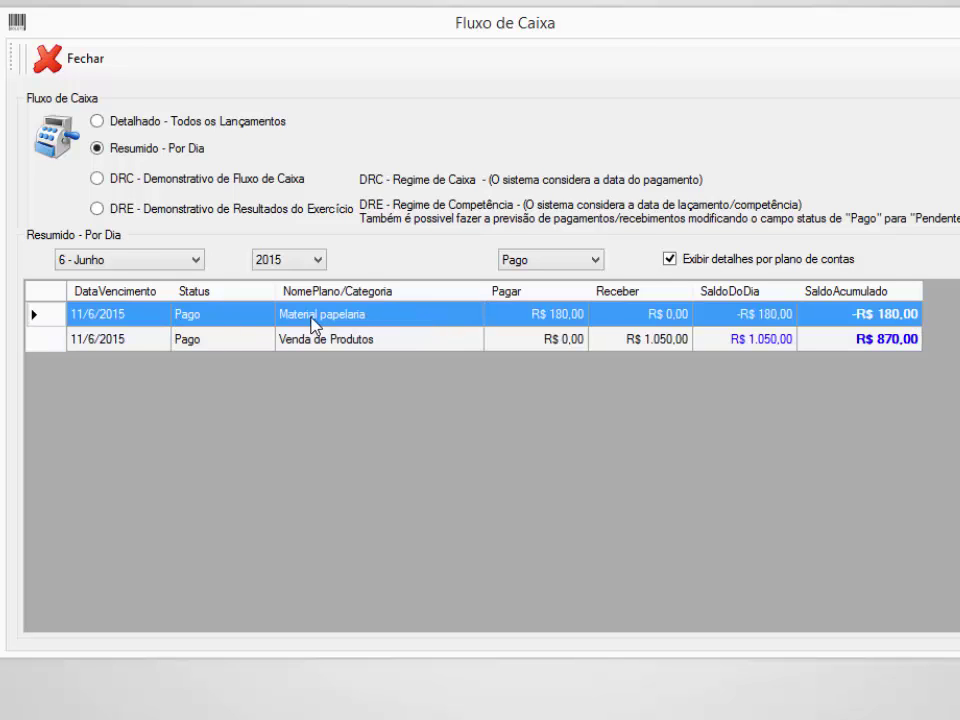
pyautogui.click(669, 259)
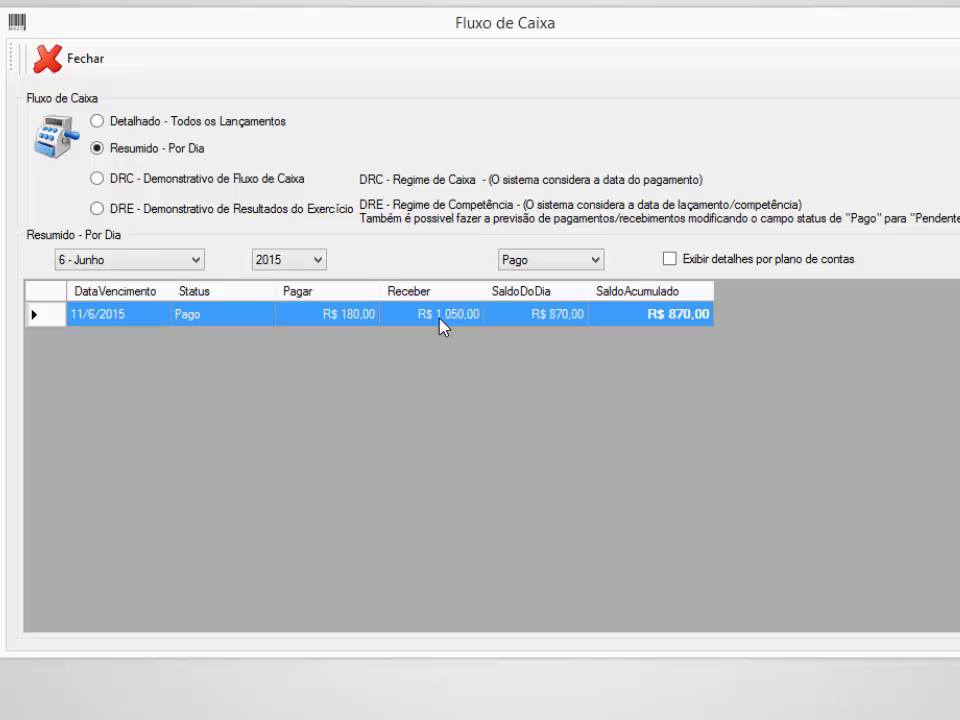
pyautogui.click(676, 261)
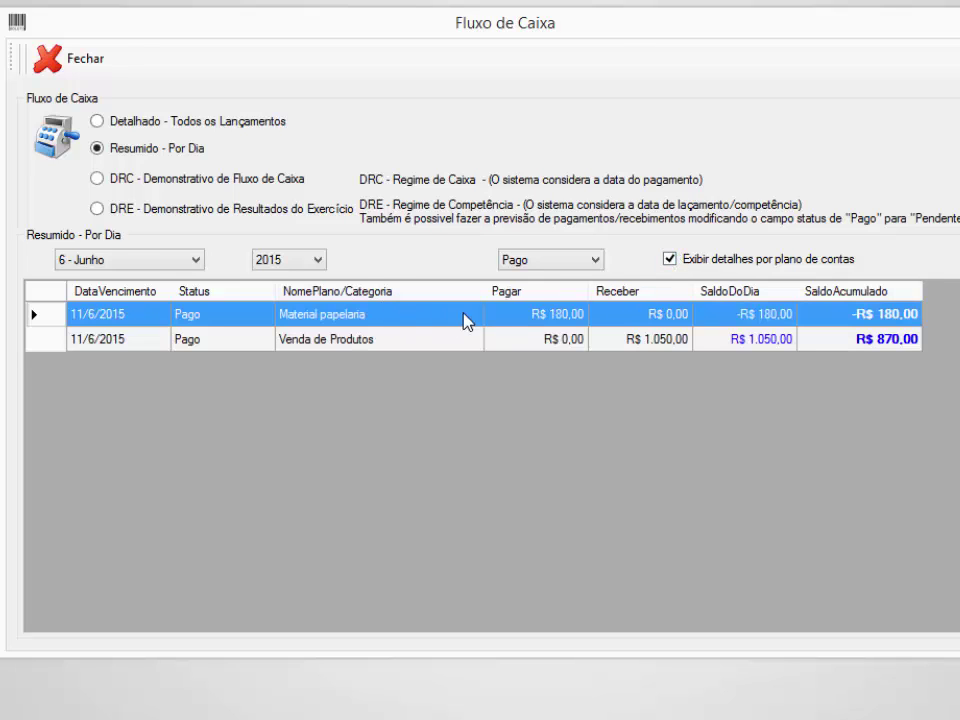
pyautogui.click(337, 347)
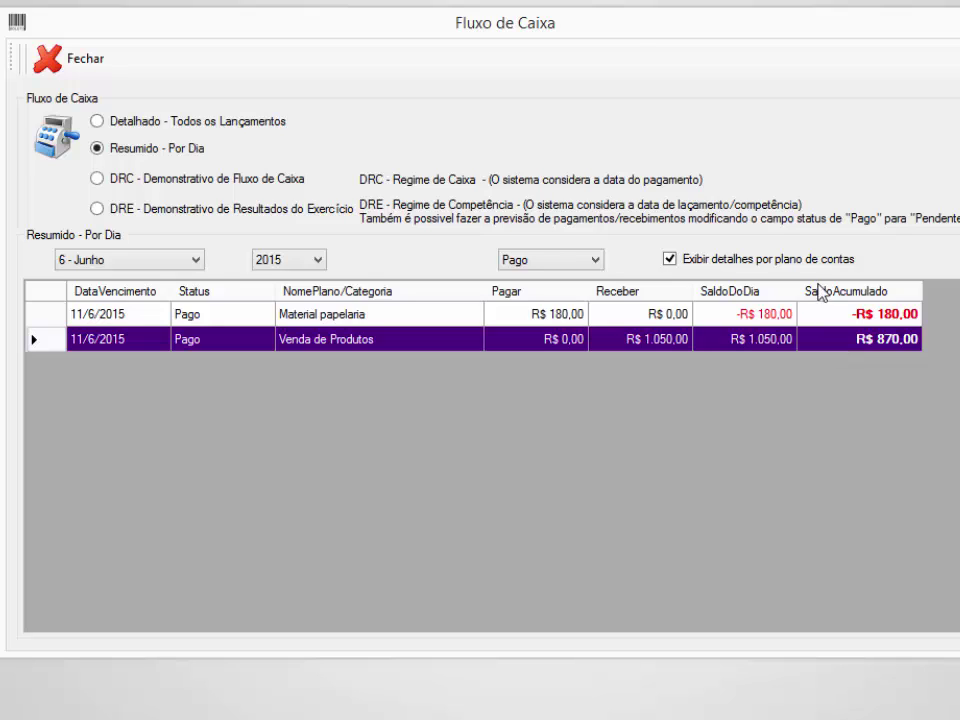
# View the daily summary for 7 - Julho and 5 - Maio, finishing with Todos to cover all months of 2015
pyautogui.click(178, 262)
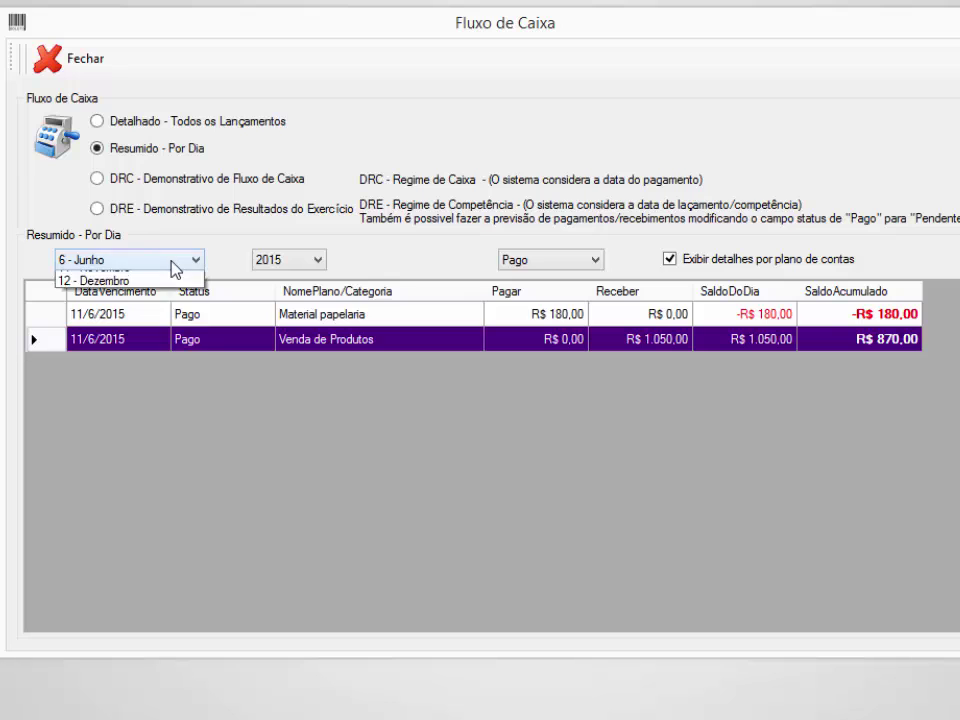
pyautogui.click(139, 377)
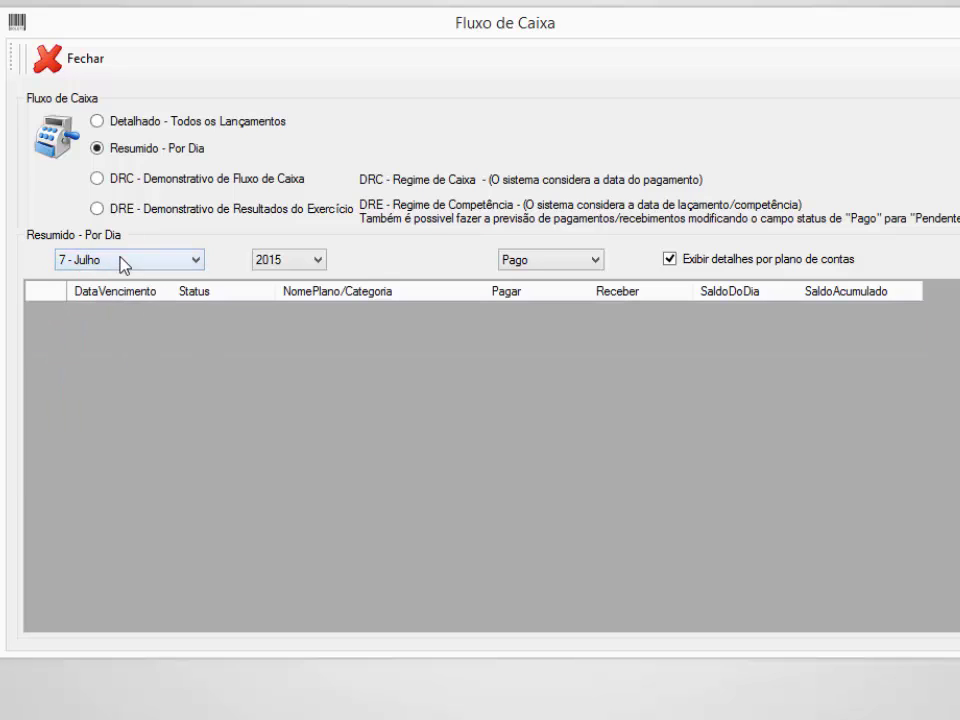
pyautogui.click(122, 262)
pyautogui.click(122, 345)
pyautogui.click(136, 258)
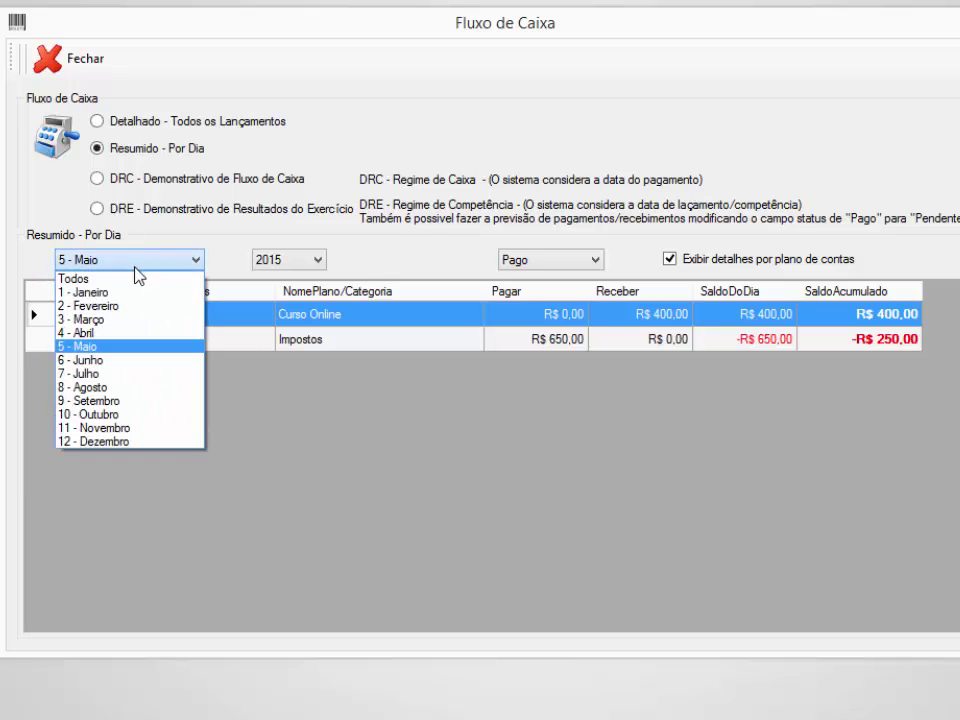
pyautogui.click(137, 279)
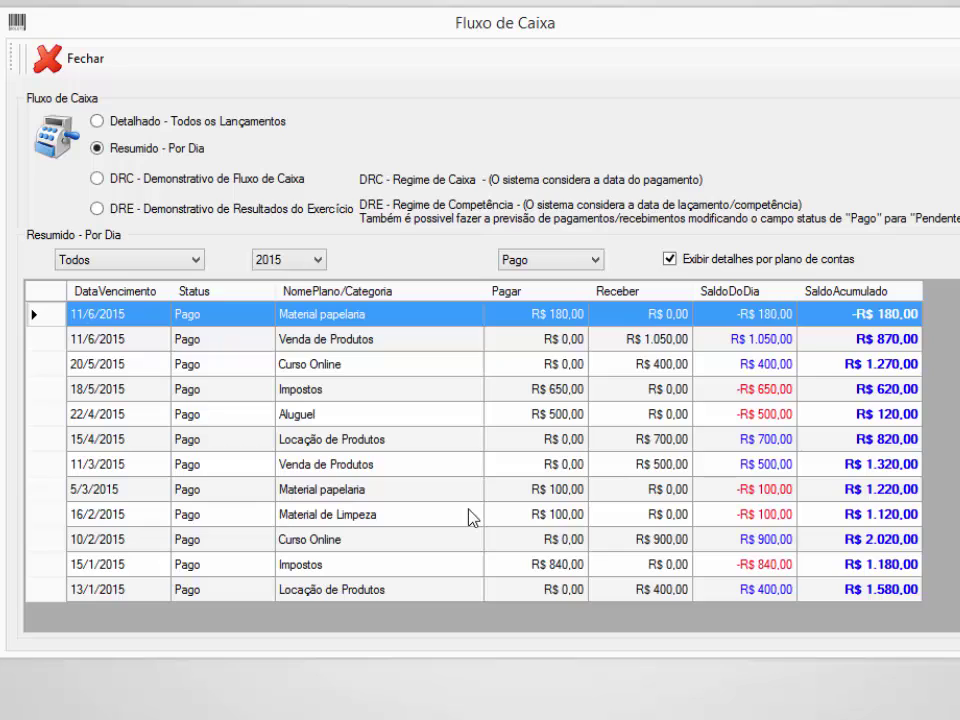
# Examine the daily and accumulated balances of the Impostos, Material de Limpeza and March Material papelaria entries
pyautogui.click(771, 390)
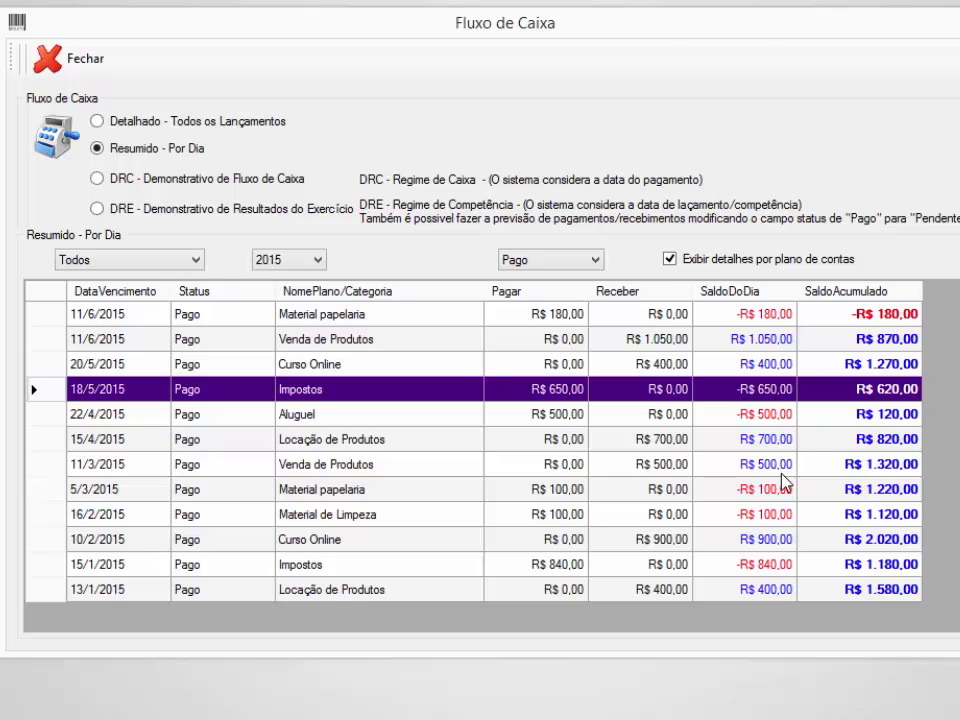
pyautogui.click(660, 516)
pyautogui.press('Up')
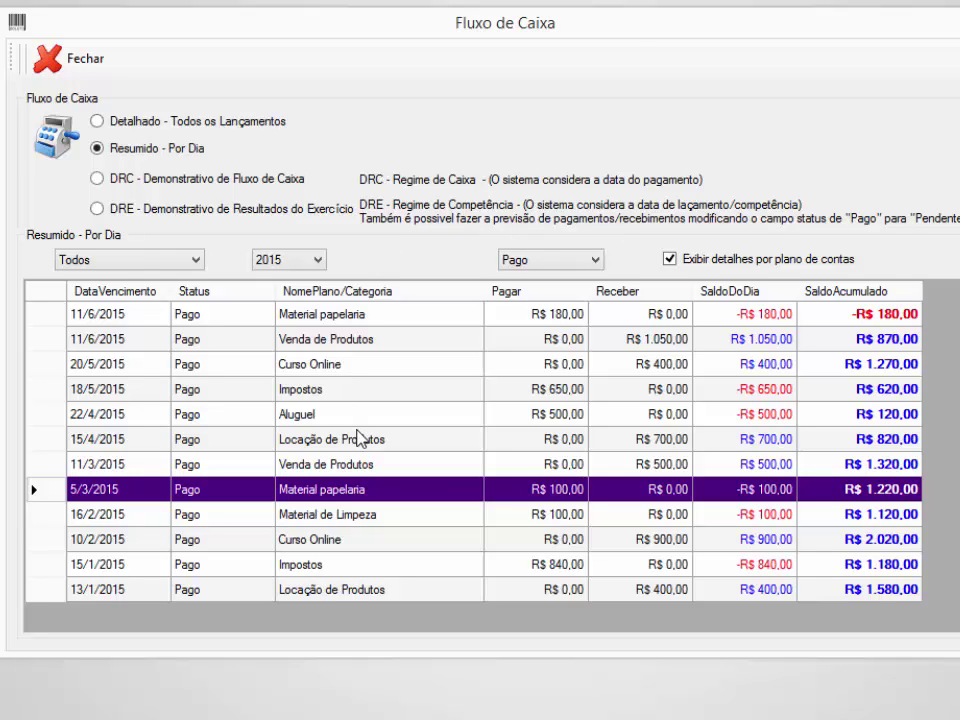
# Compare the 2015 DRC cash flow statement with the DRE results statement, ending on the DRE view
pyautogui.click(163, 188)
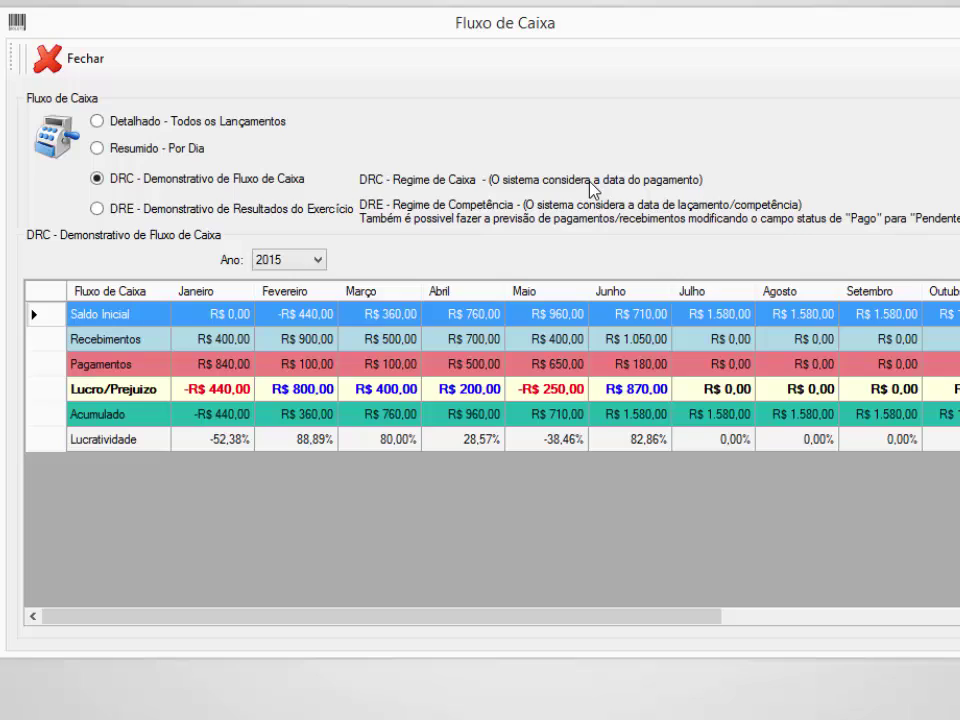
pyautogui.click(217, 212)
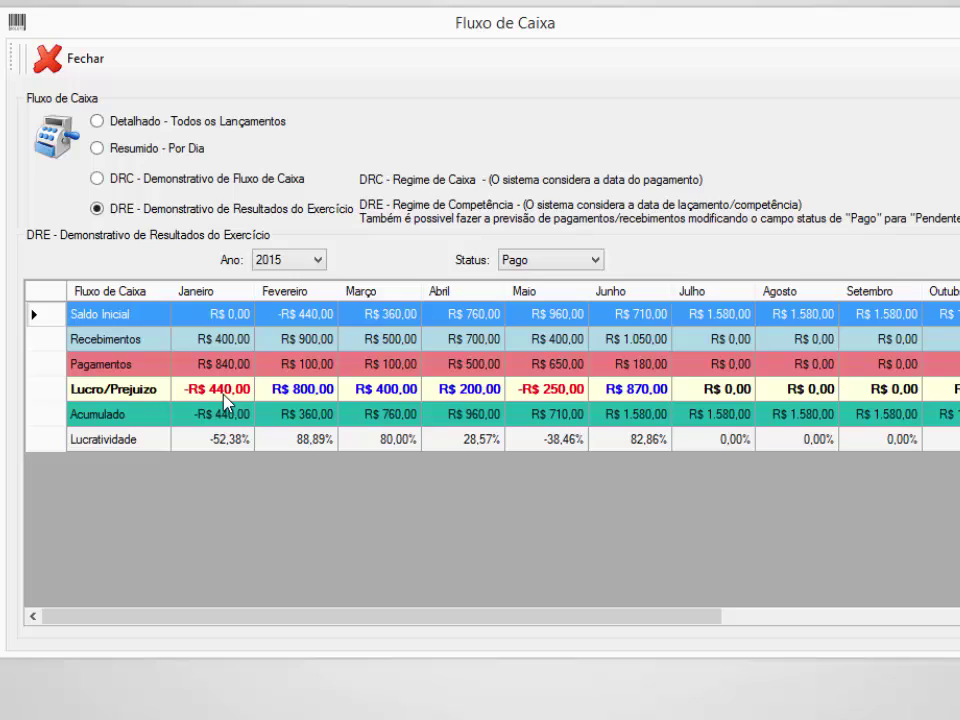
pyautogui.click(185, 182)
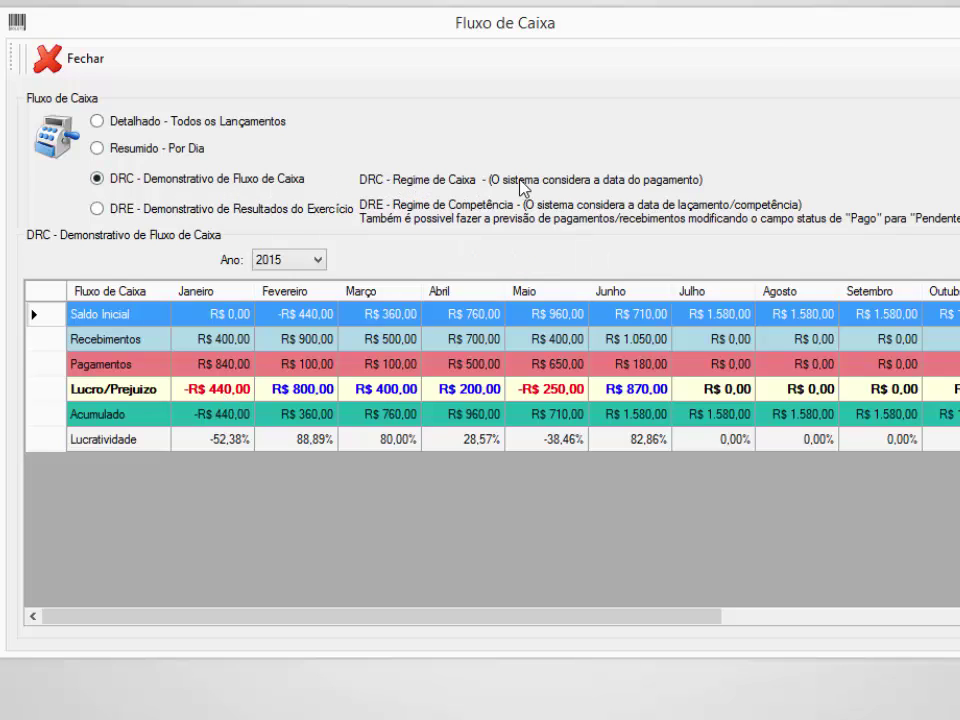
pyautogui.click(296, 211)
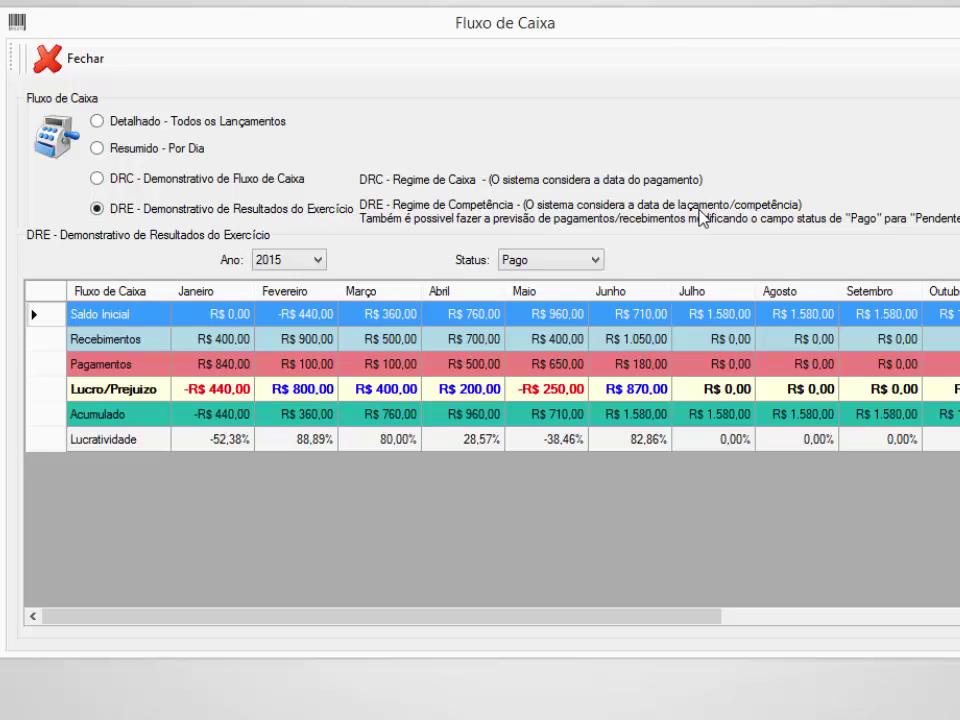
# Switch back to the DRC statement and examine January's Recebimentos, Pagamentos, Lucro/Prejuizo, Acumulado and Lucratividade
pyautogui.click(238, 185)
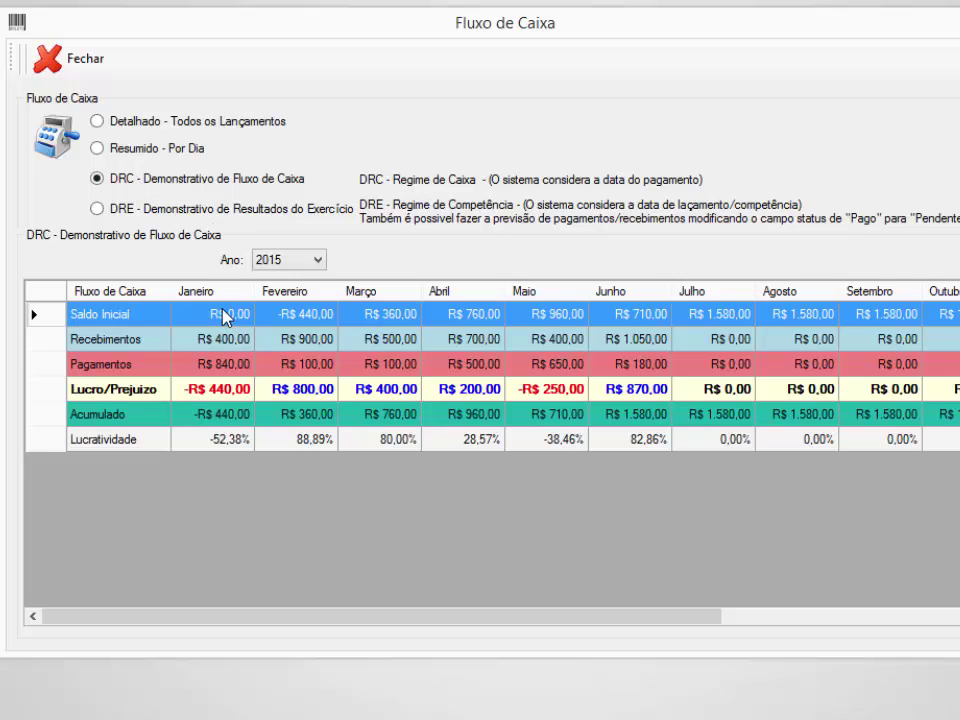
pyautogui.click(251, 342)
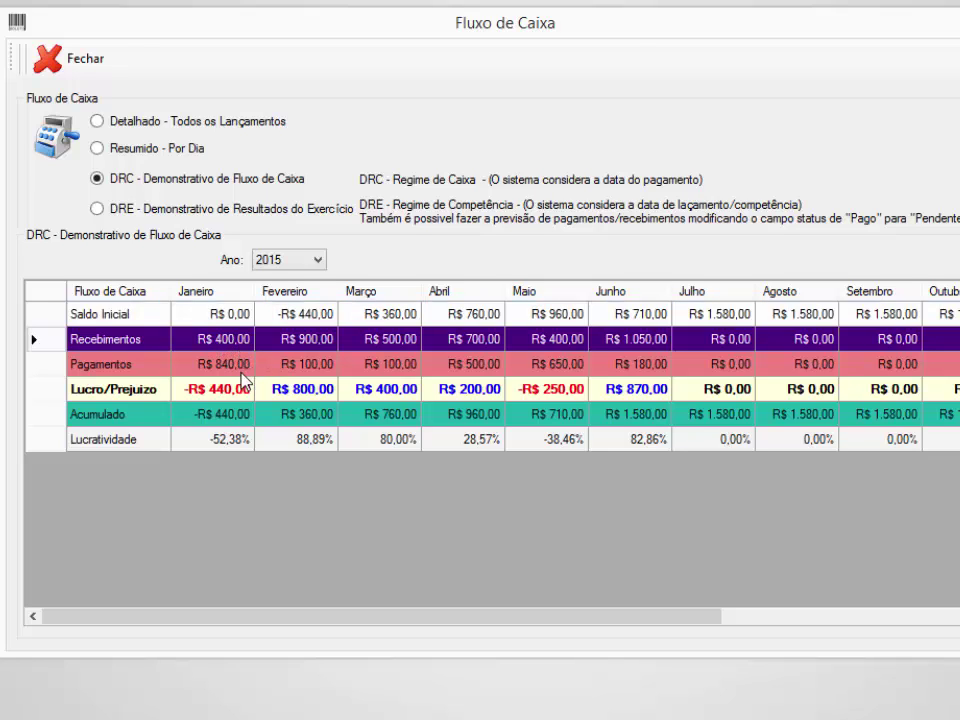
pyautogui.click(238, 372)
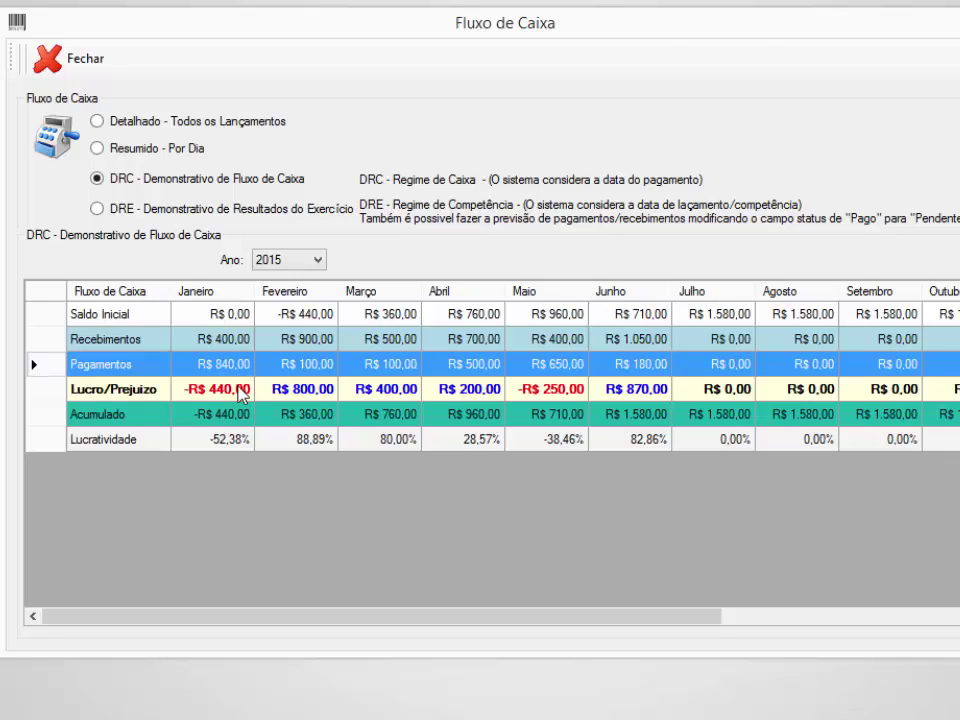
pyautogui.click(240, 388)
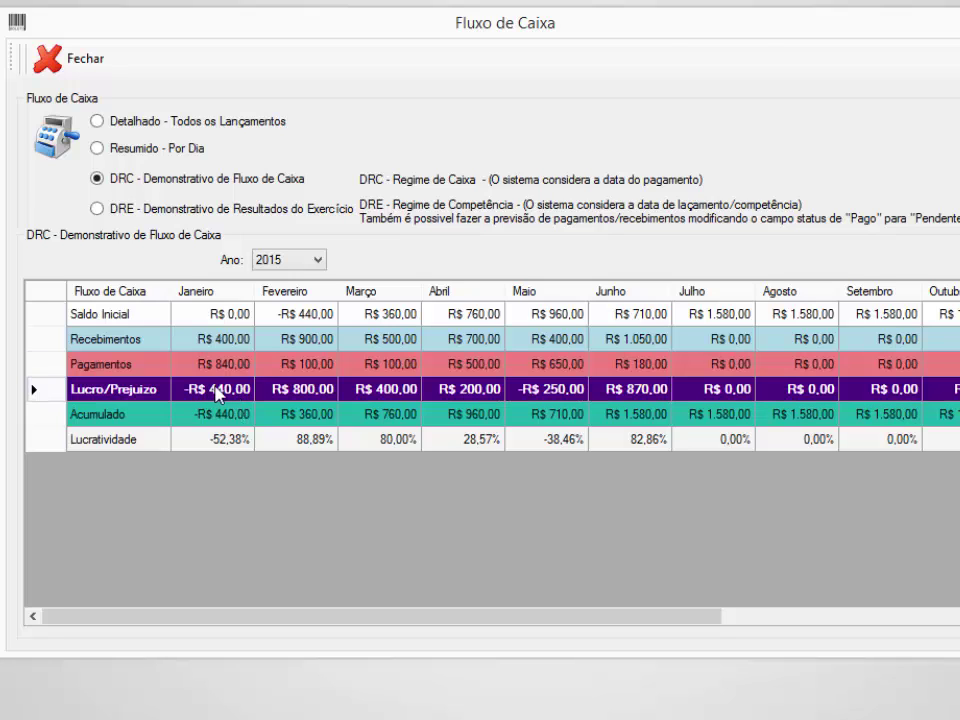
pyautogui.click(245, 414)
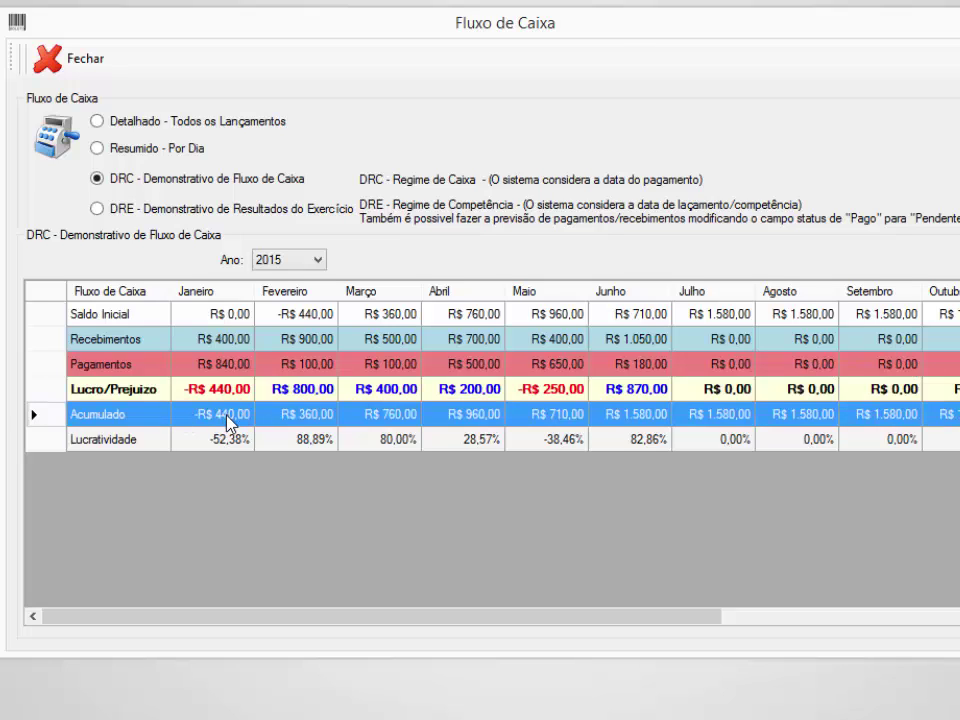
pyautogui.click(225, 442)
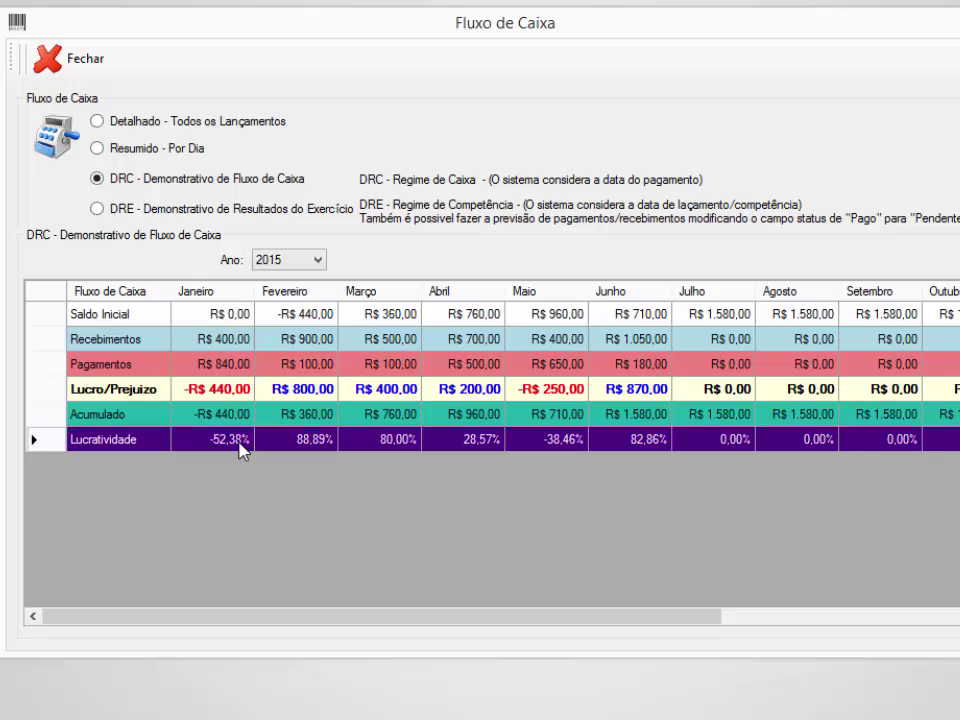
pyautogui.click(227, 342)
pyautogui.click(227, 366)
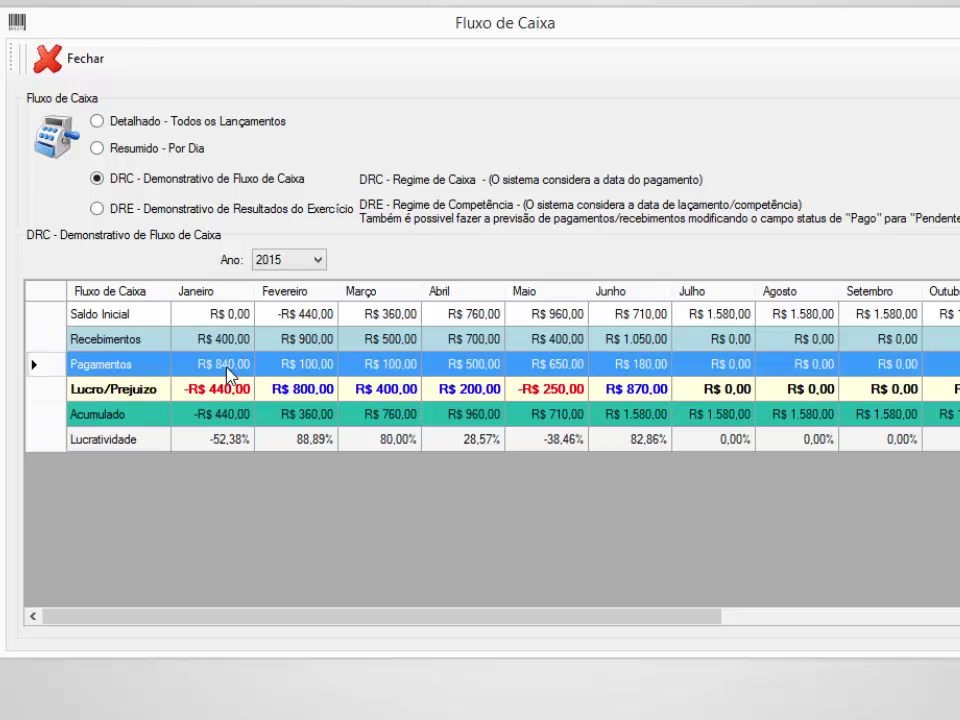
pyautogui.click(242, 441)
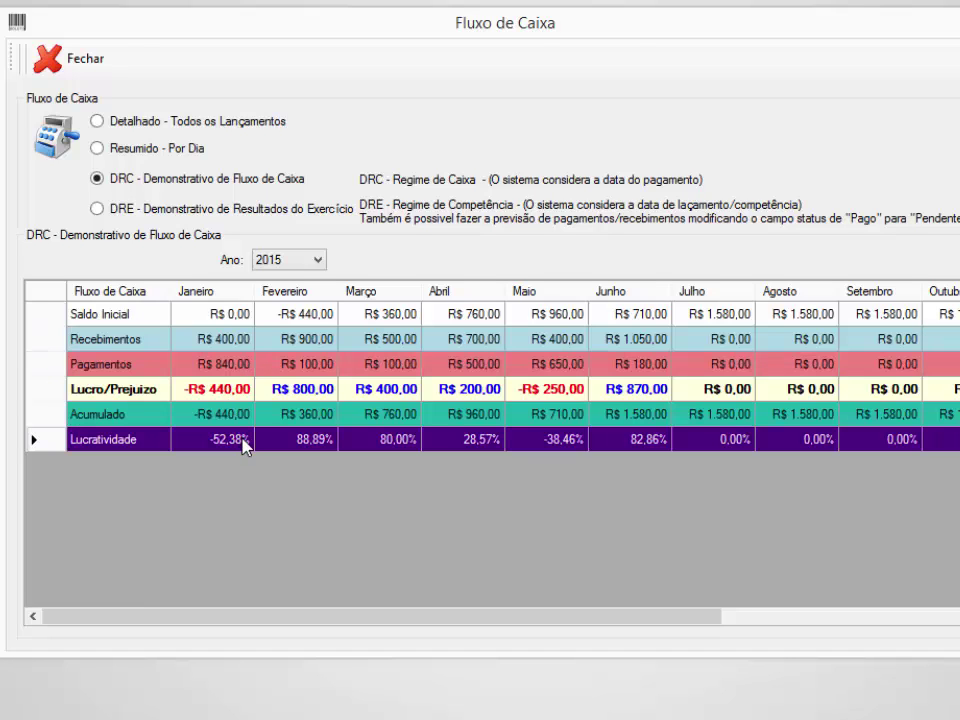
# Follow January's Acumulado into February's Saldo Inicial and examine February's Recebimentos, Pagamentos, Lucro/Prejuizo, Acumulado and Lucratividade in the DRC
pyautogui.click(222, 414)
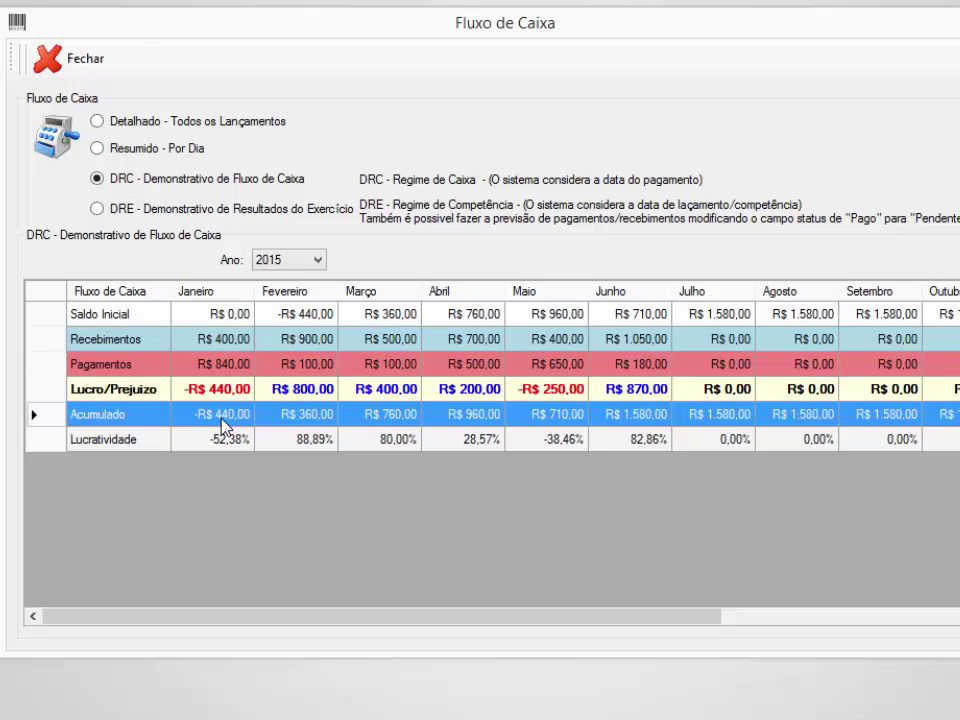
pyautogui.click(312, 316)
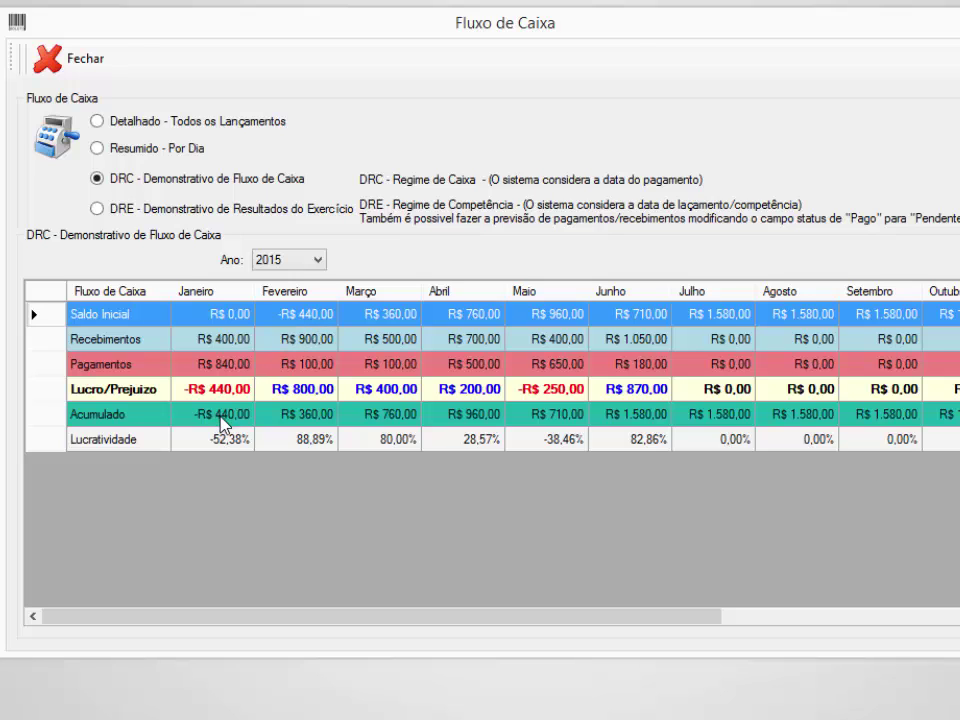
pyautogui.click(302, 338)
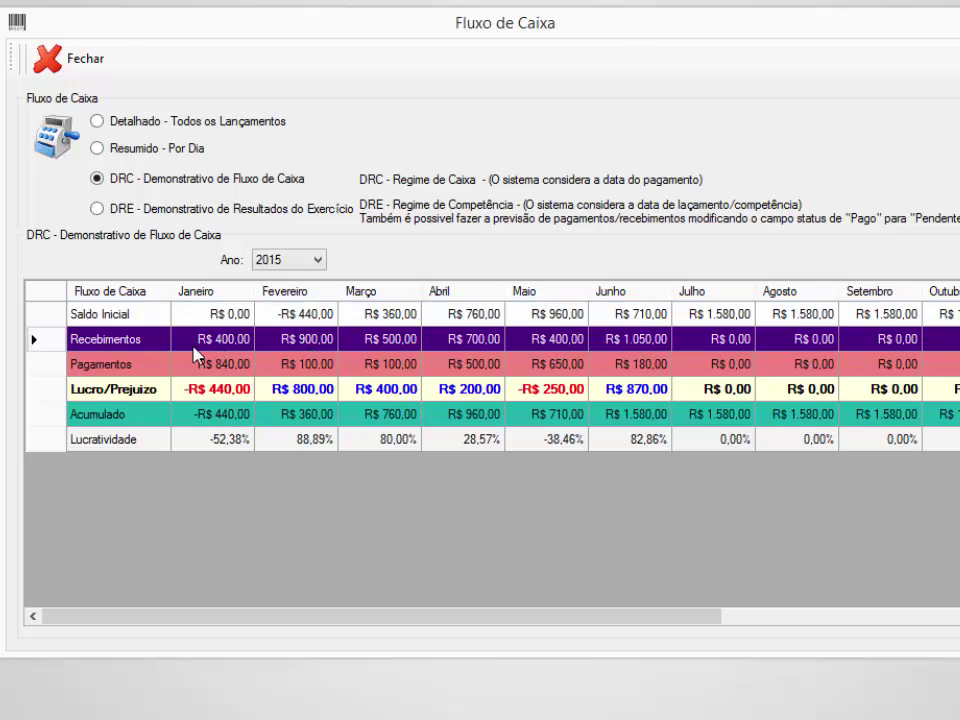
pyautogui.click(314, 362)
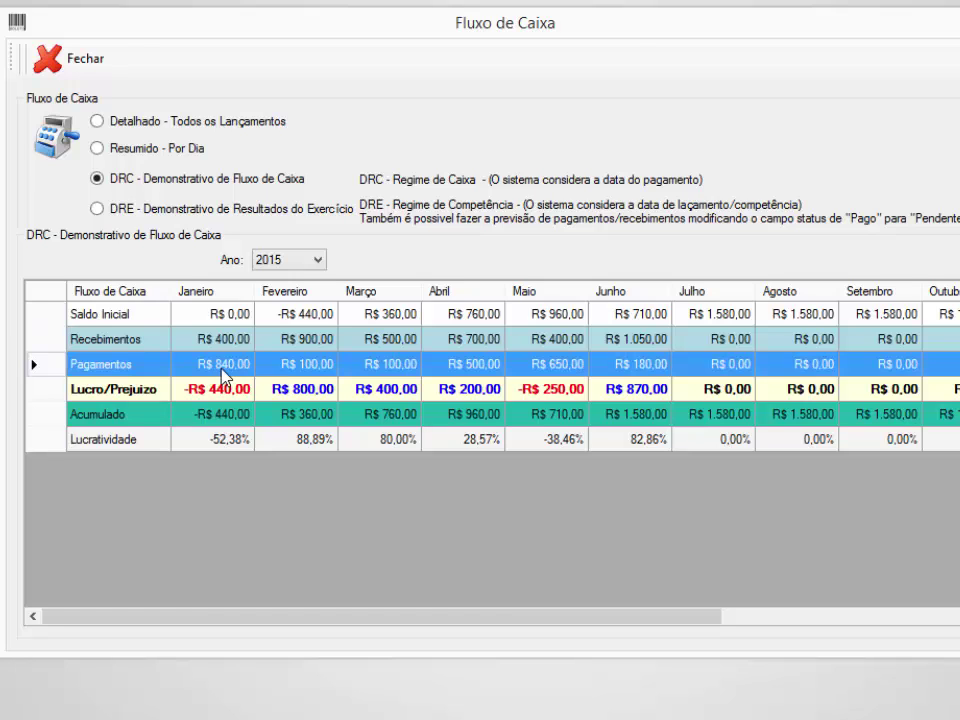
pyautogui.click(328, 388)
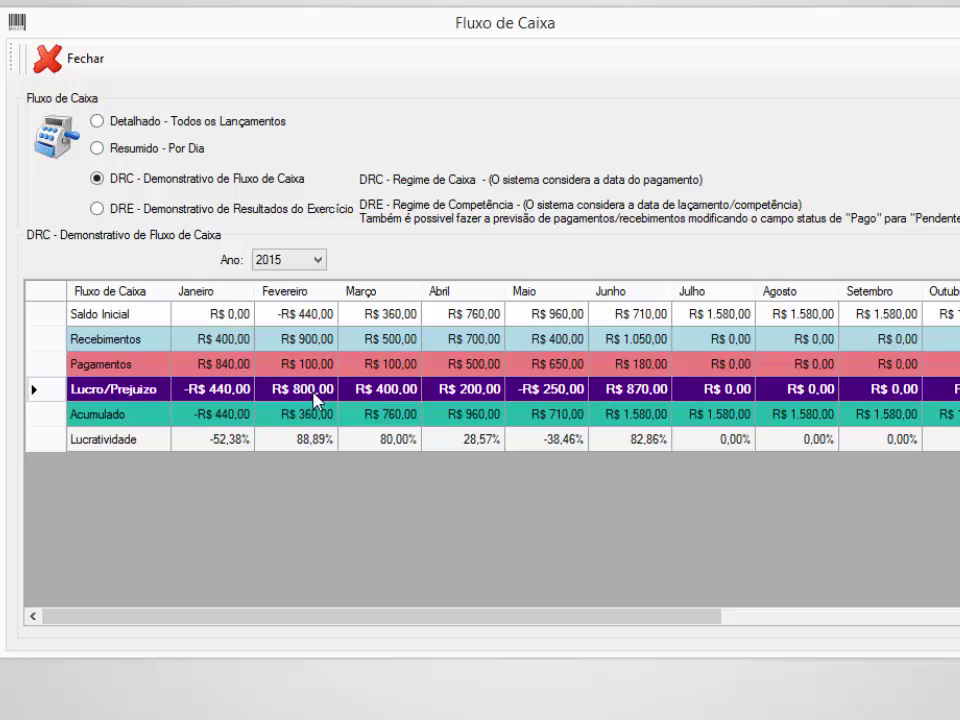
pyautogui.click(321, 416)
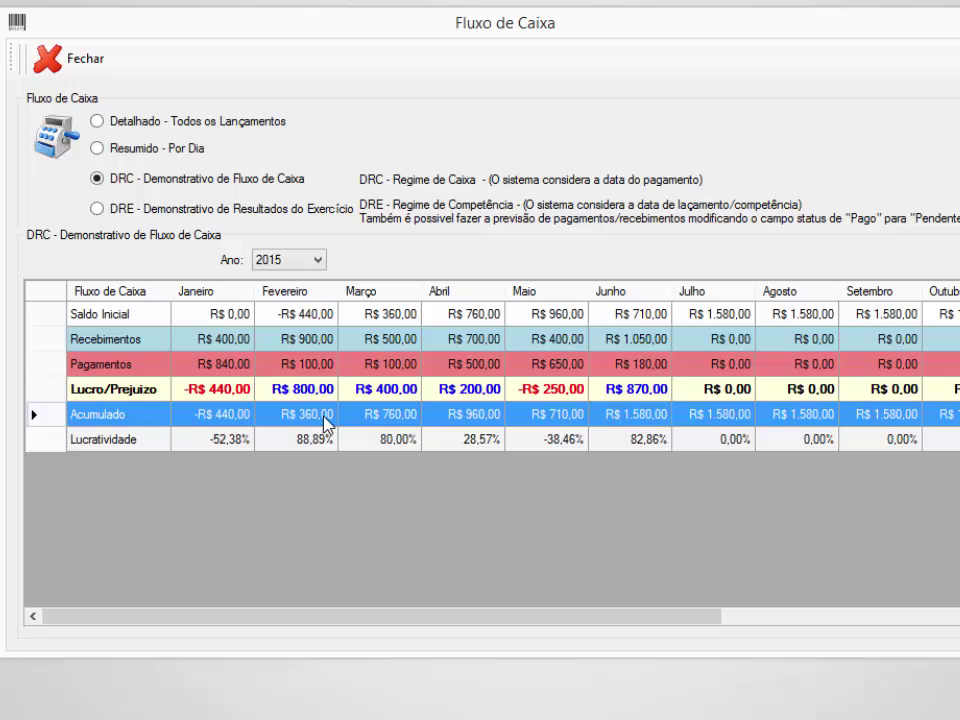
pyautogui.click(327, 443)
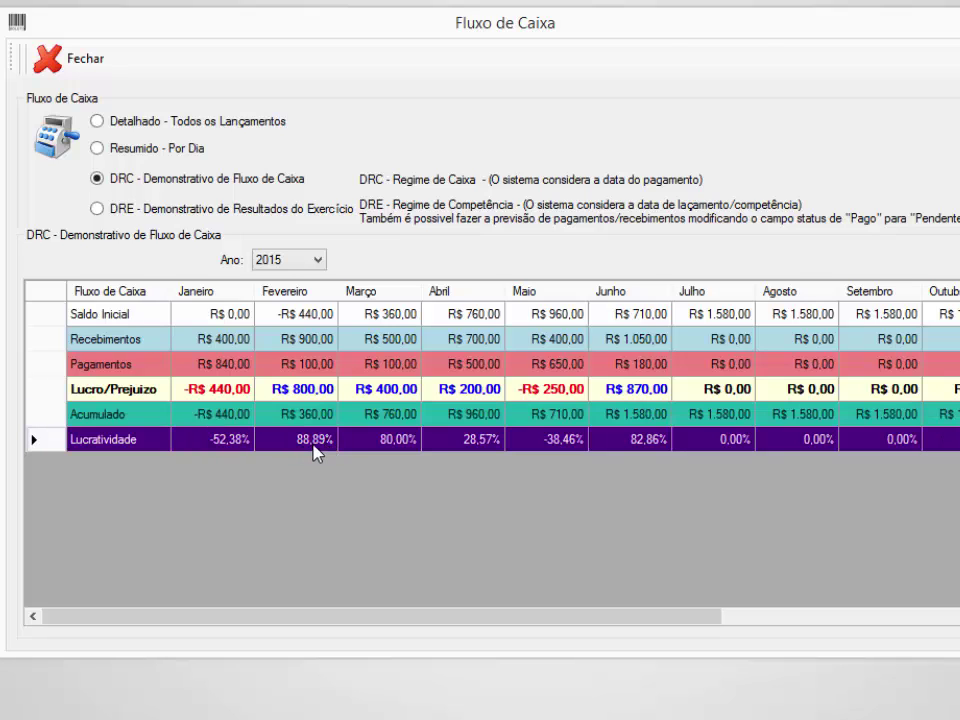
pyautogui.click(311, 421)
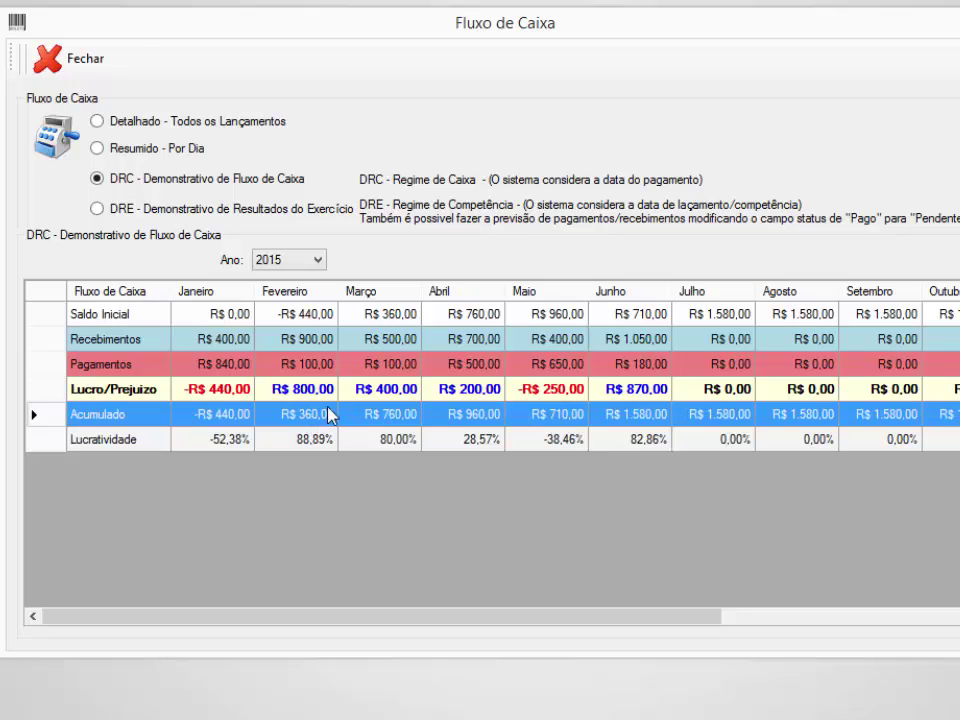
# Examine the Março column of the DRC from Saldo Inicial through Recebimentos, Pagamentos, Lucro/Prejuizo and Acumulado to Lucratividade
pyautogui.click(389, 315)
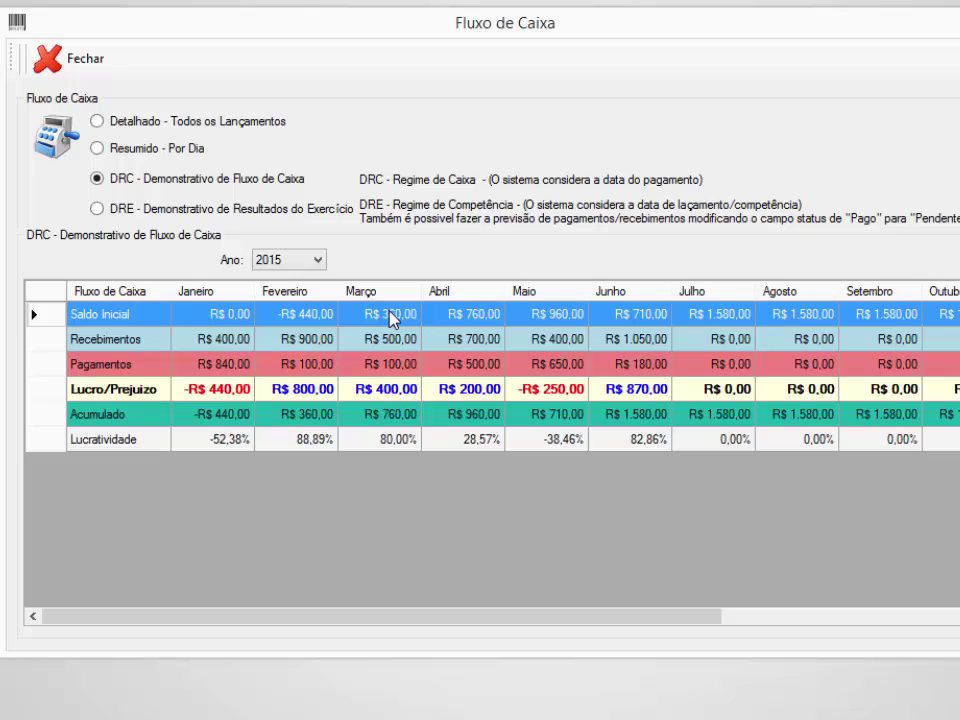
pyautogui.click(393, 340)
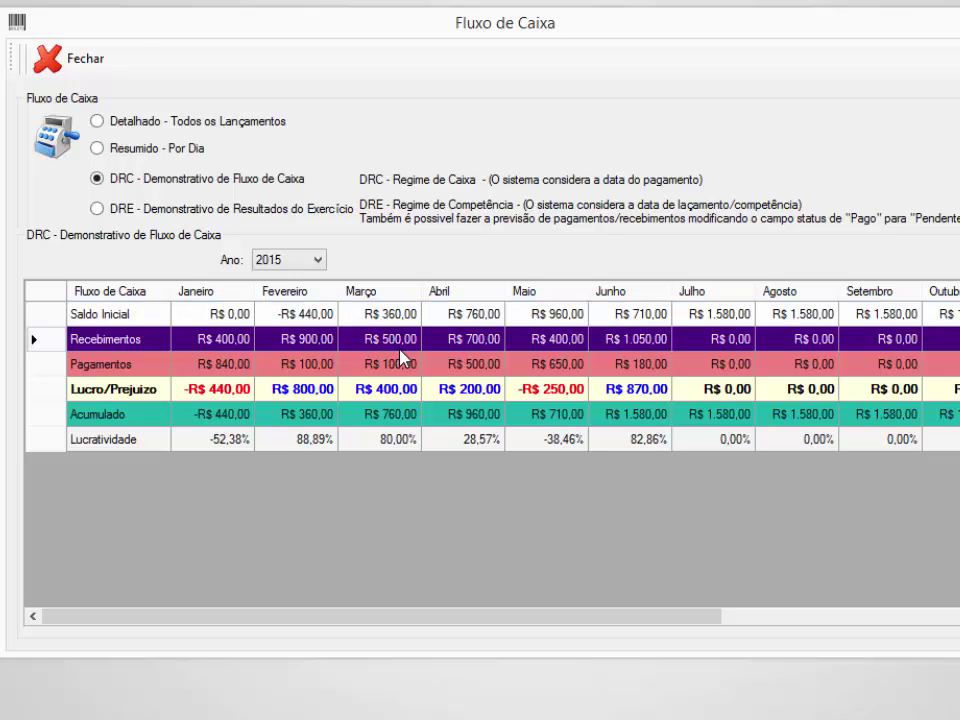
pyautogui.click(403, 366)
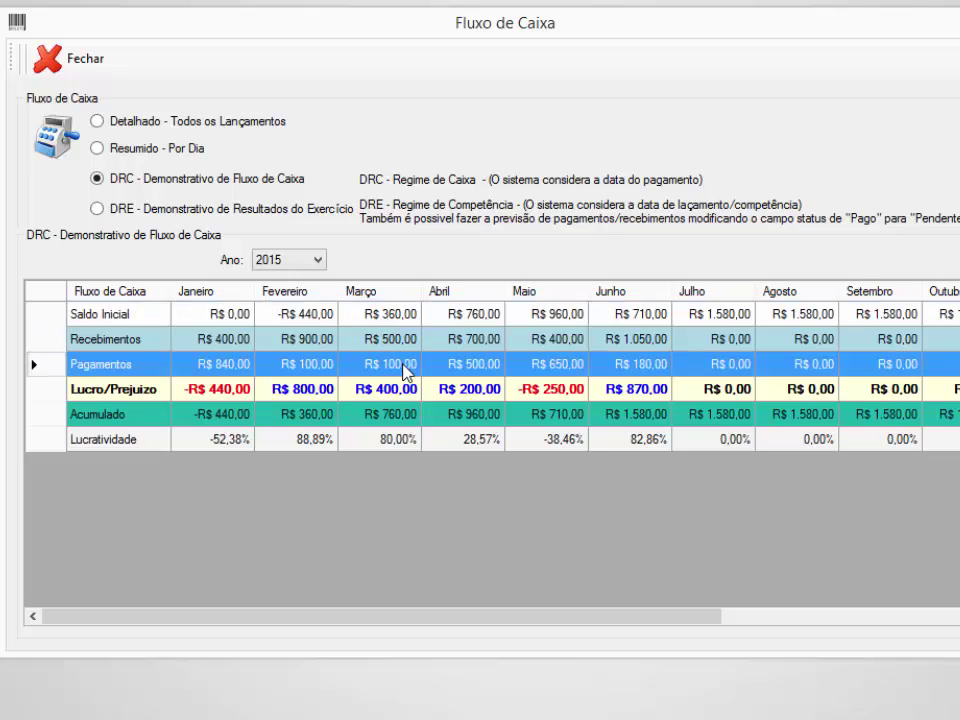
pyautogui.click(405, 391)
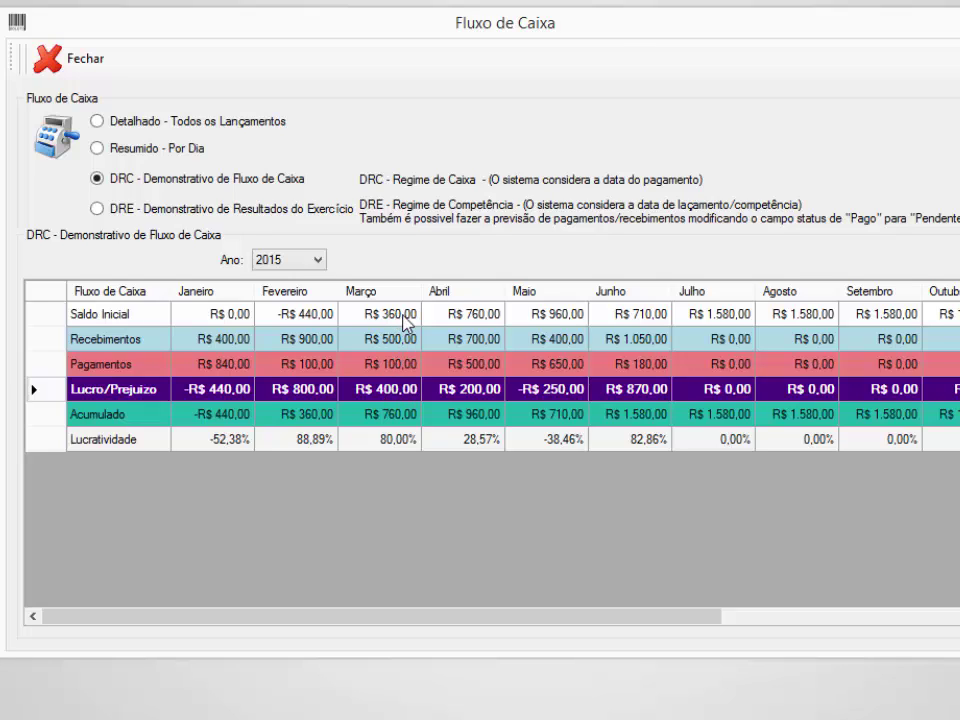
pyautogui.click(390, 418)
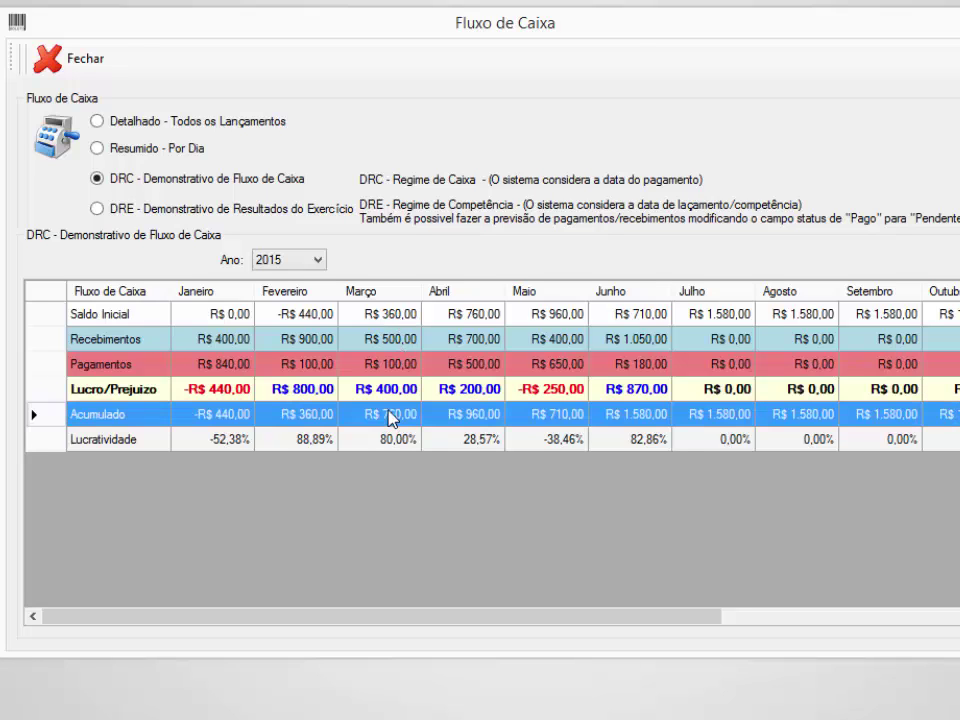
pyautogui.click(398, 446)
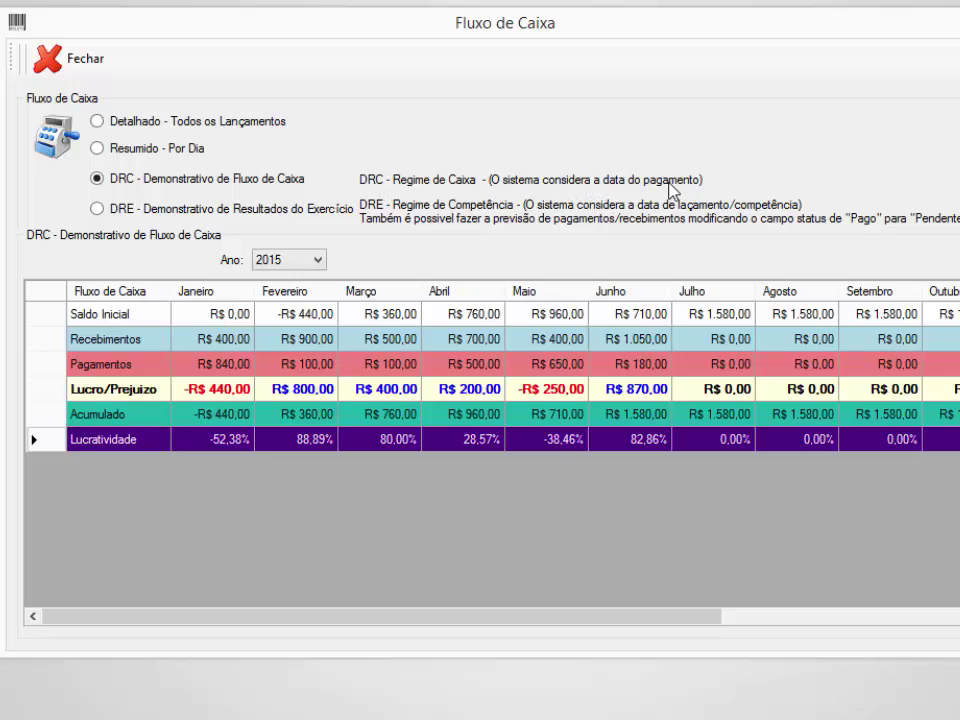
# Switch to the DRE statement and review its year and status filters, keeping 2015 and Pago
pyautogui.click(126, 219)
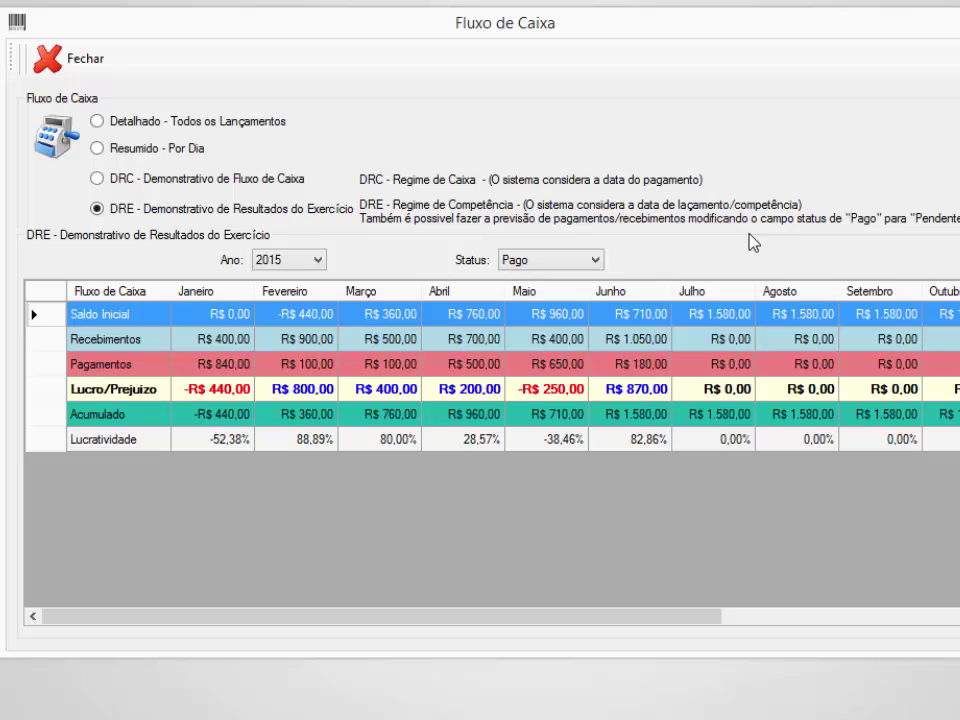
pyautogui.click(268, 262)
pyautogui.click(268, 262)
pyautogui.click(546, 265)
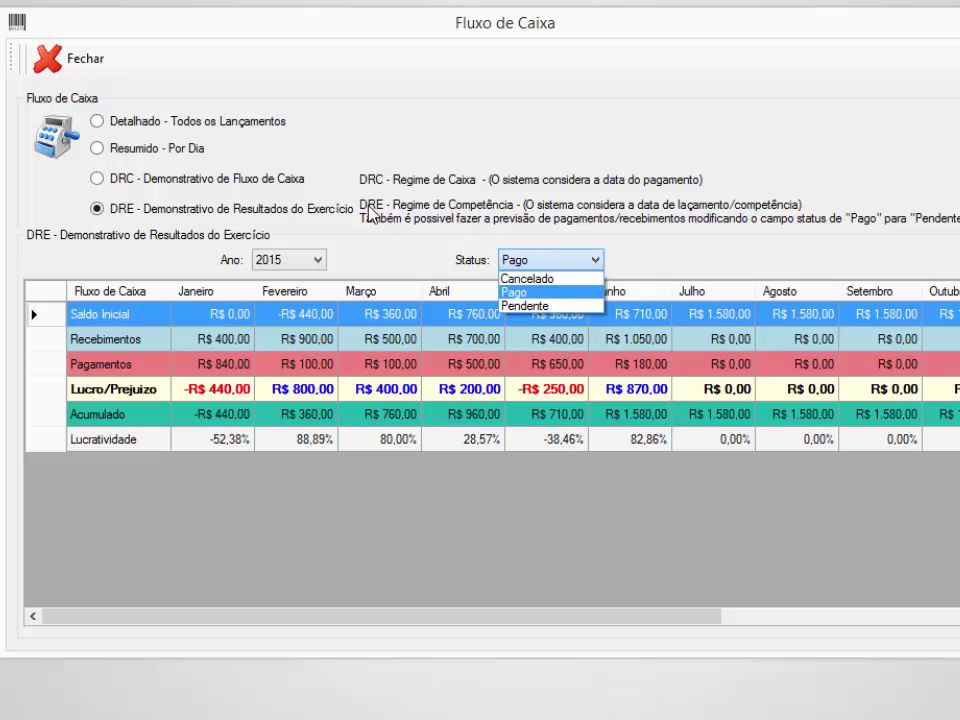
pyautogui.click(557, 293)
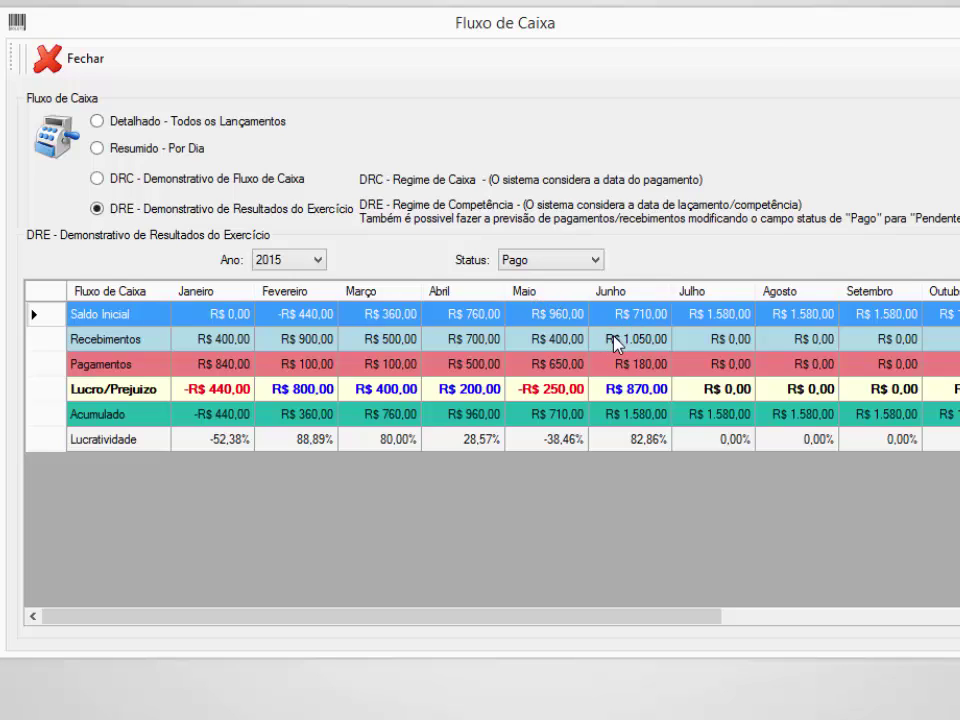
# Filter the DRE by status Pendente and examine June's Recebimentos, Pagamentos, Lucro/Prejuizo and Acumulado
pyautogui.click(575, 265)
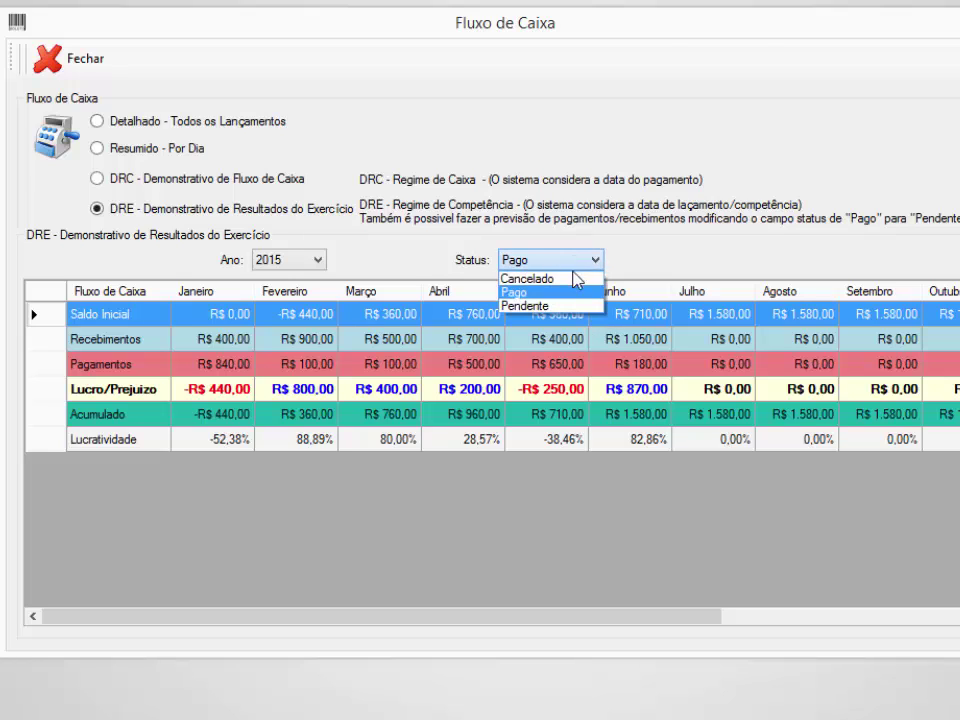
pyautogui.click(570, 312)
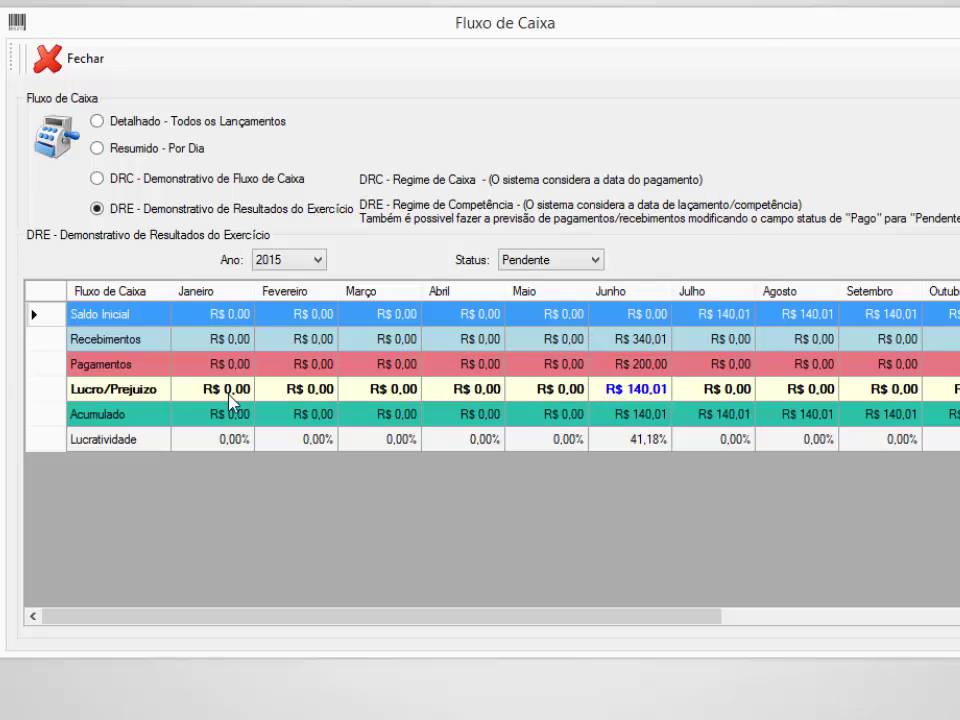
pyautogui.click(621, 338)
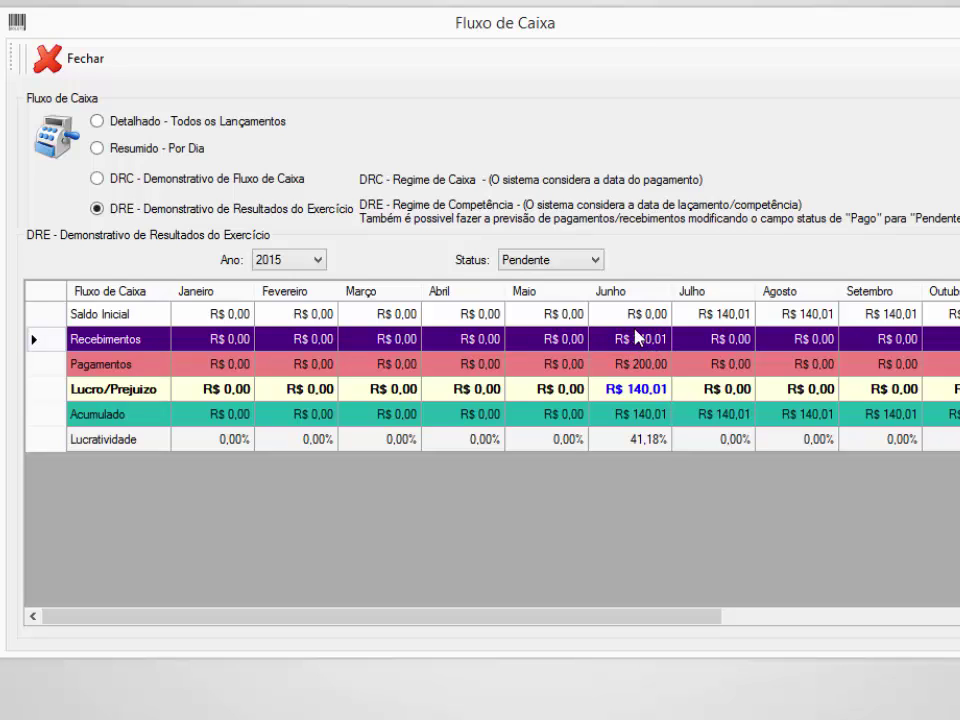
pyautogui.click(668, 366)
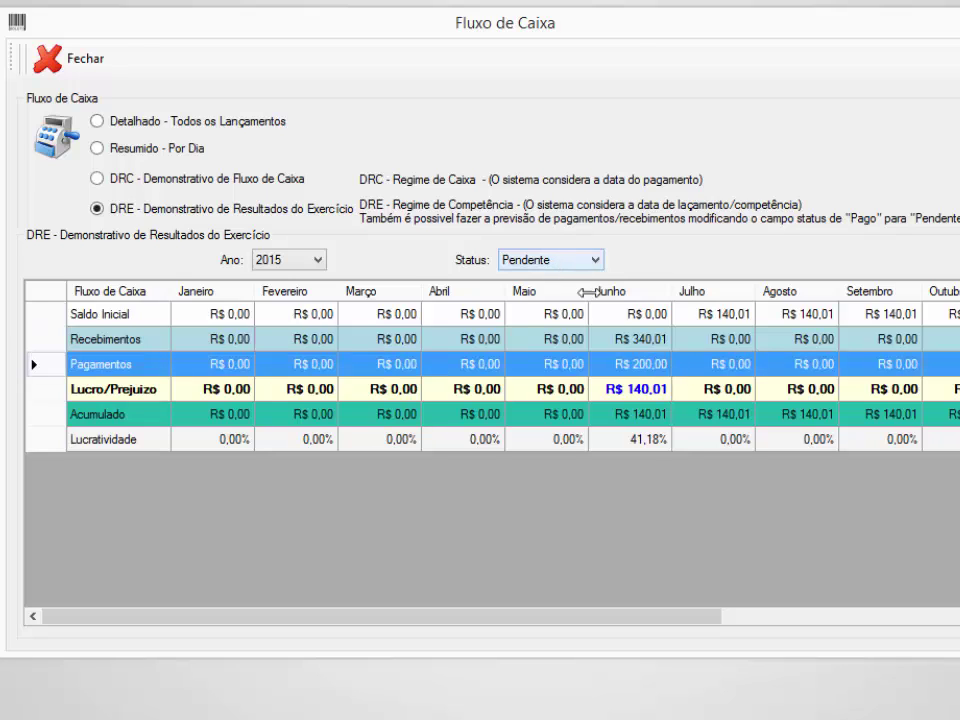
pyautogui.click(666, 391)
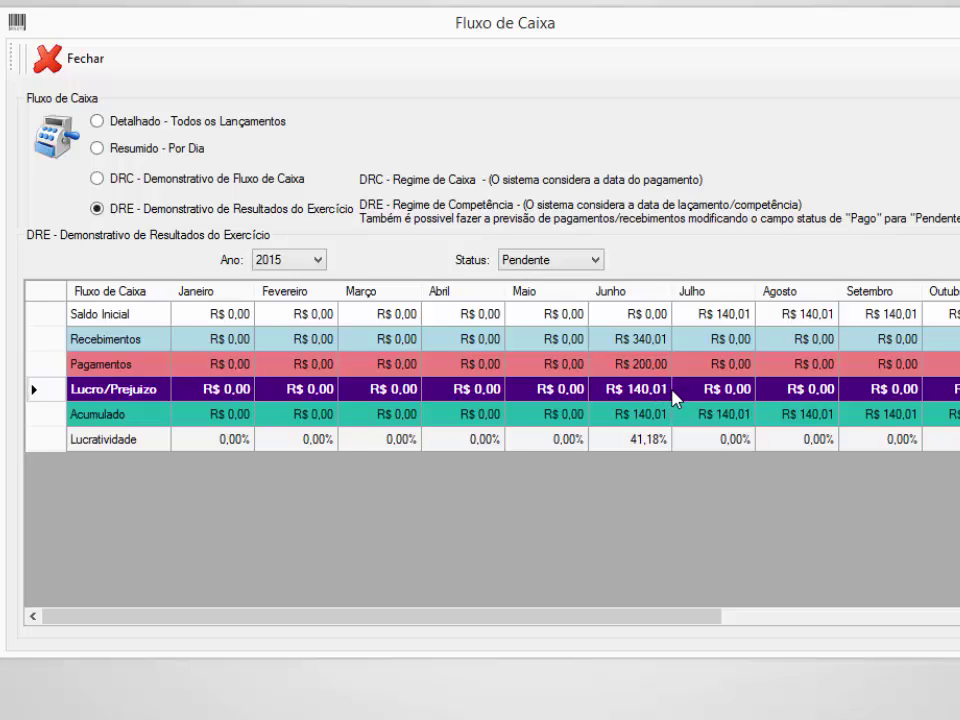
pyautogui.click(652, 344)
pyautogui.click(657, 362)
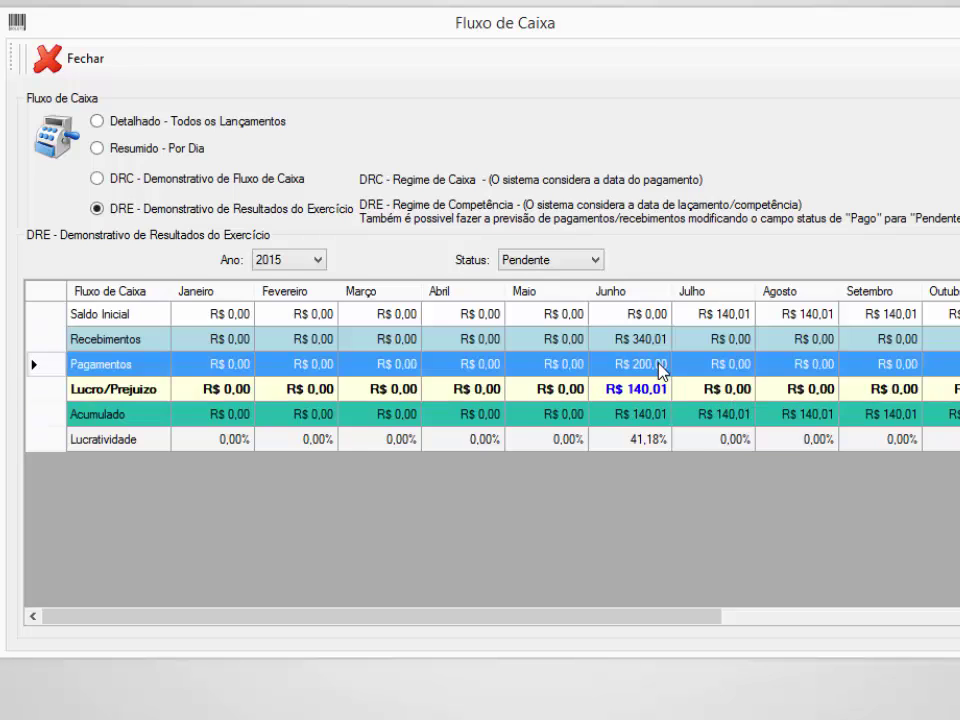
pyautogui.click(668, 391)
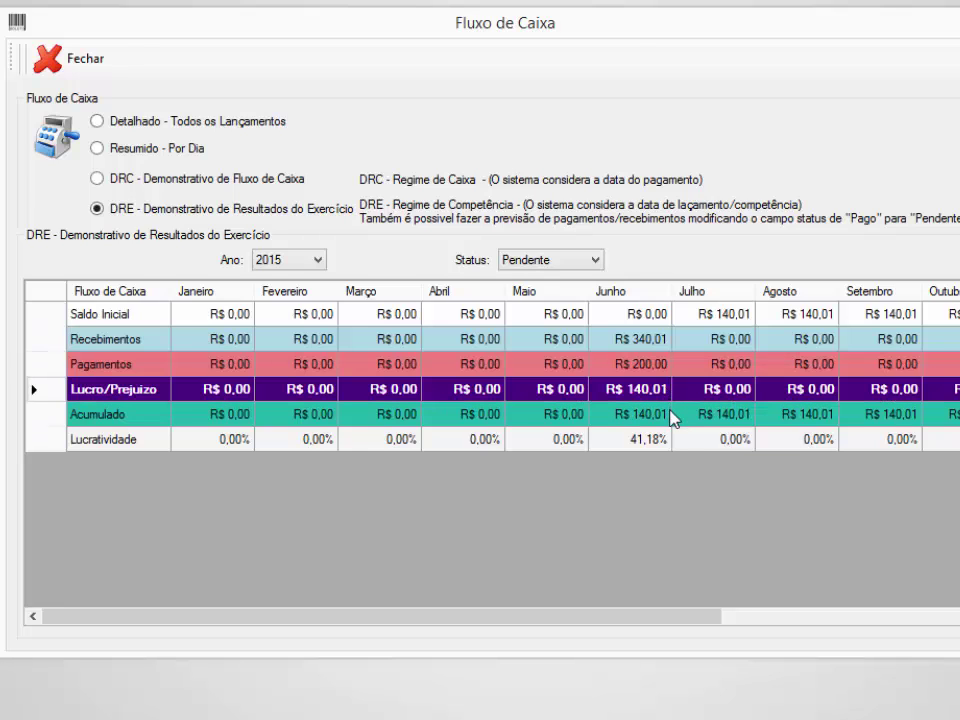
pyautogui.click(664, 418)
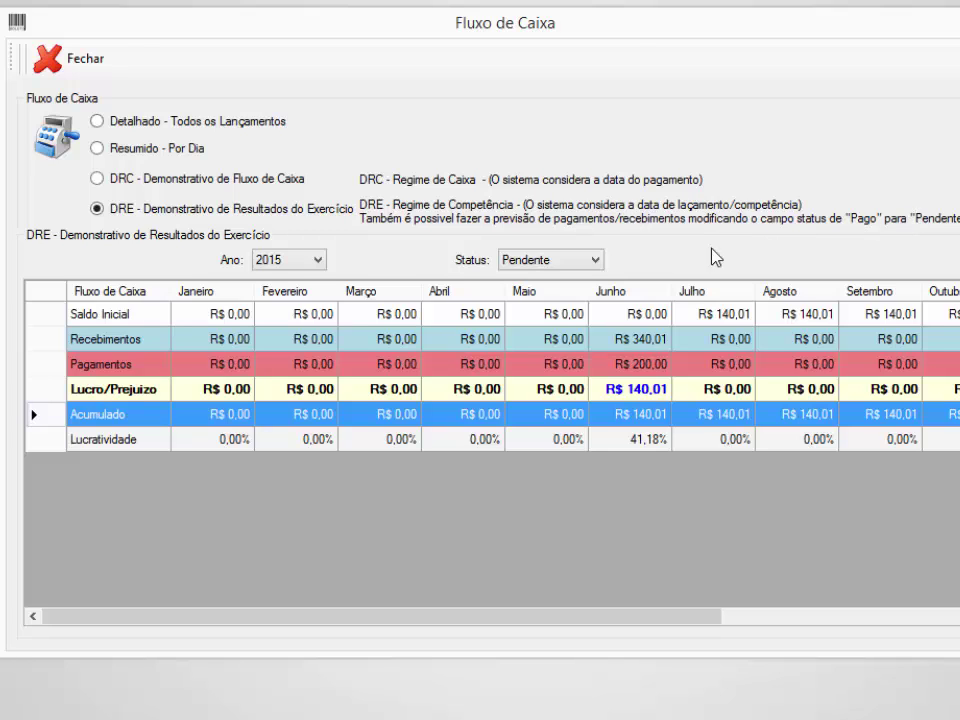
# Compare the 2015 DRE for status Pago with the one for Pendente, ending on Pendente
pyautogui.click(579, 261)
pyautogui.click(575, 293)
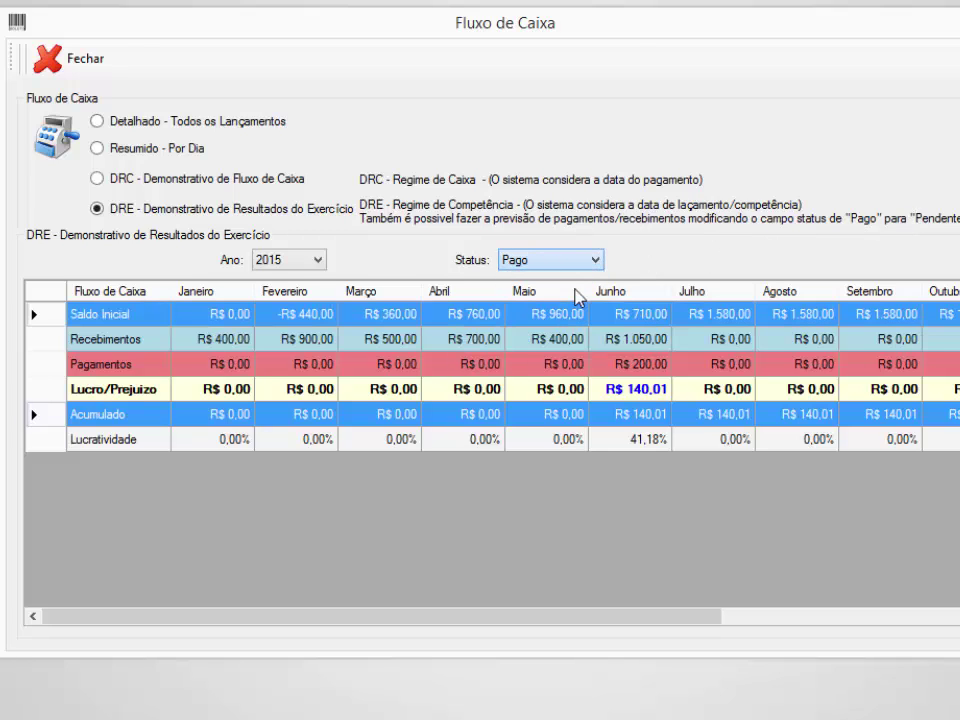
pyautogui.click(566, 270)
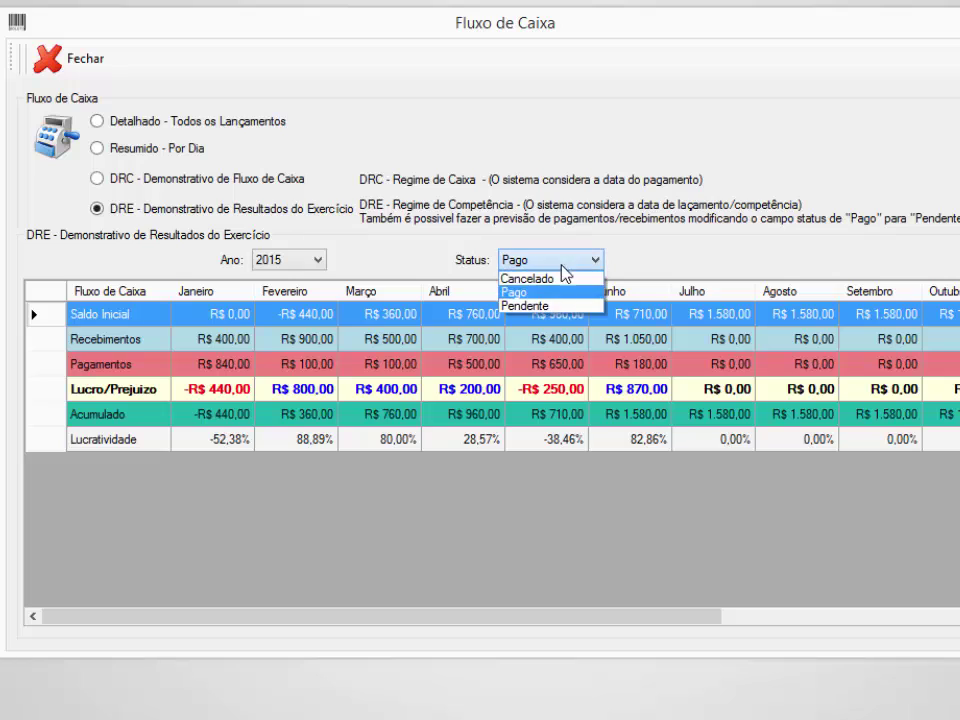
pyautogui.click(566, 305)
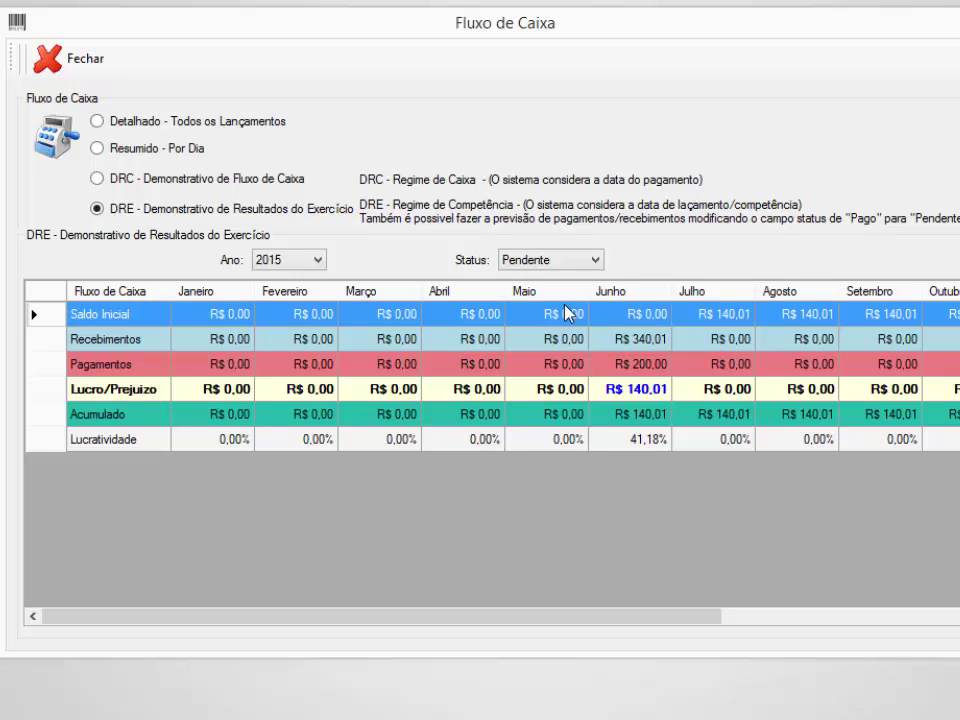
# Filter the DRE by status Cancelado and examine the Recebimentos row
pyautogui.click(560, 266)
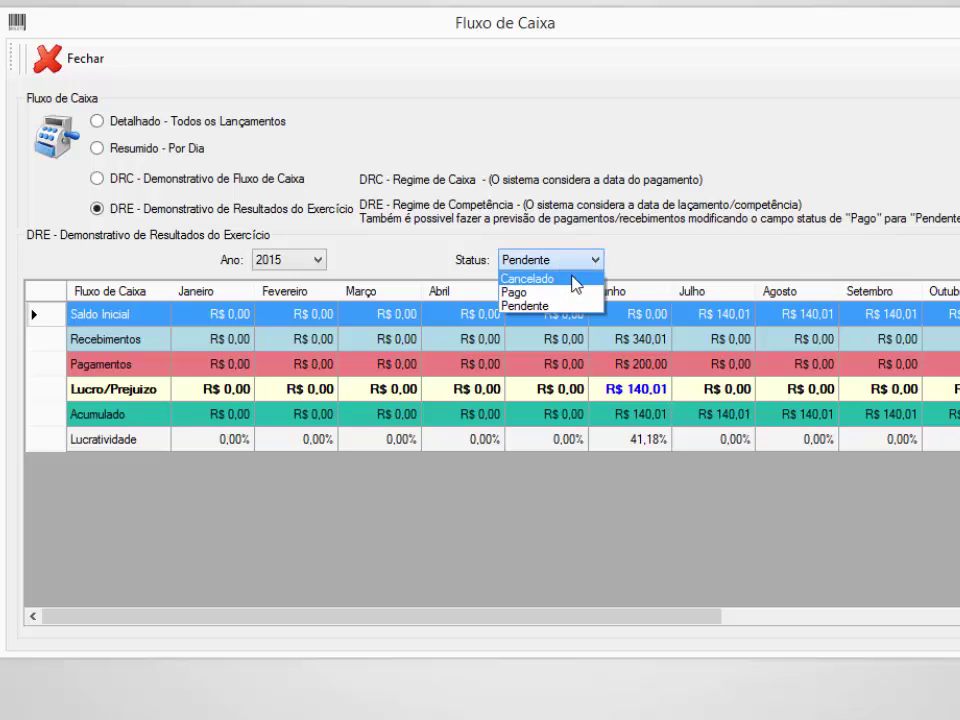
pyautogui.click(550, 279)
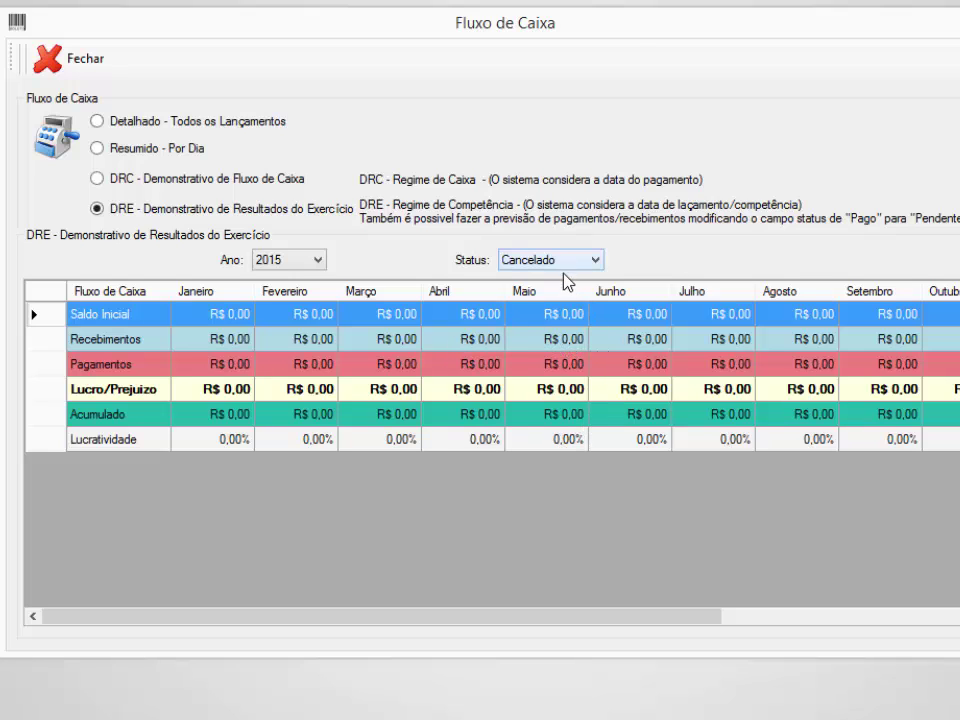
pyautogui.click(565, 345)
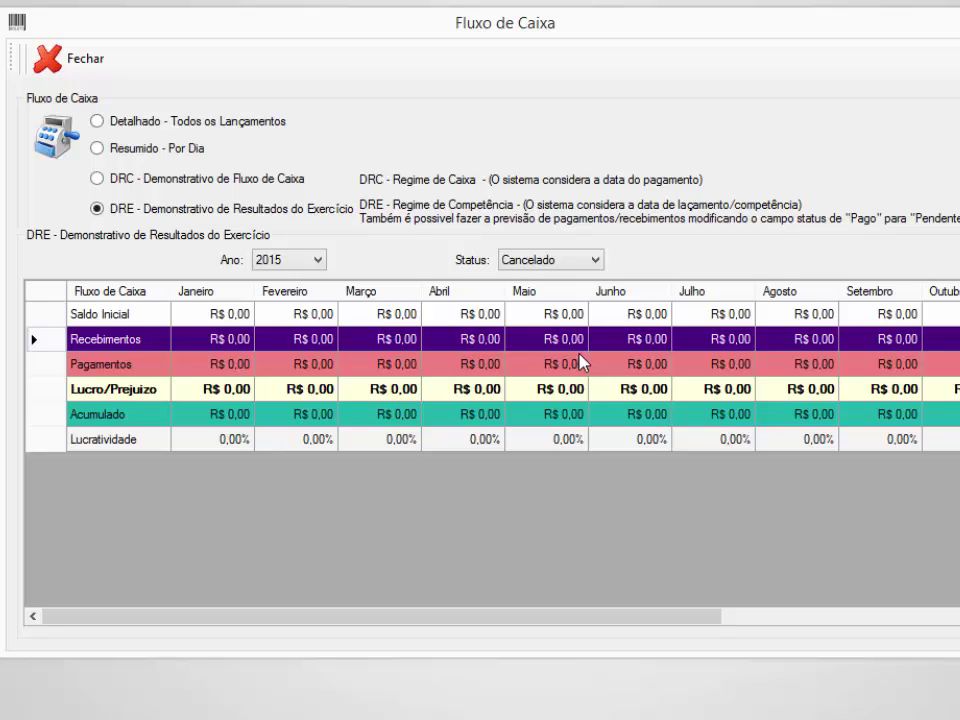
# View the DRE for status Pendente again, then return to Cancelado and check May's Recebimentos
pyautogui.click(557, 268)
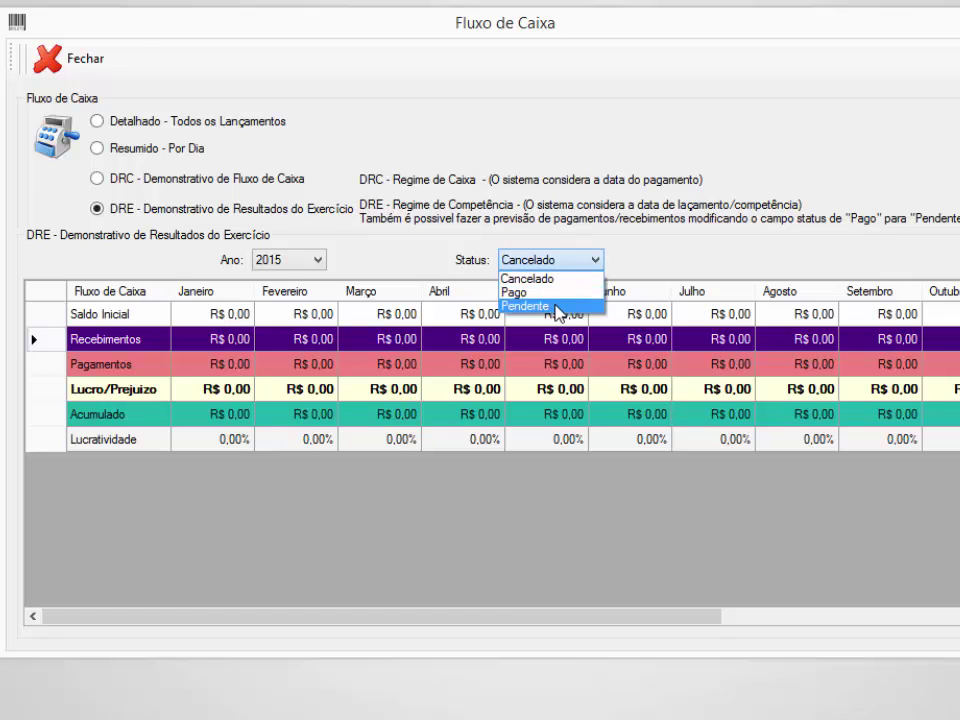
pyautogui.click(559, 307)
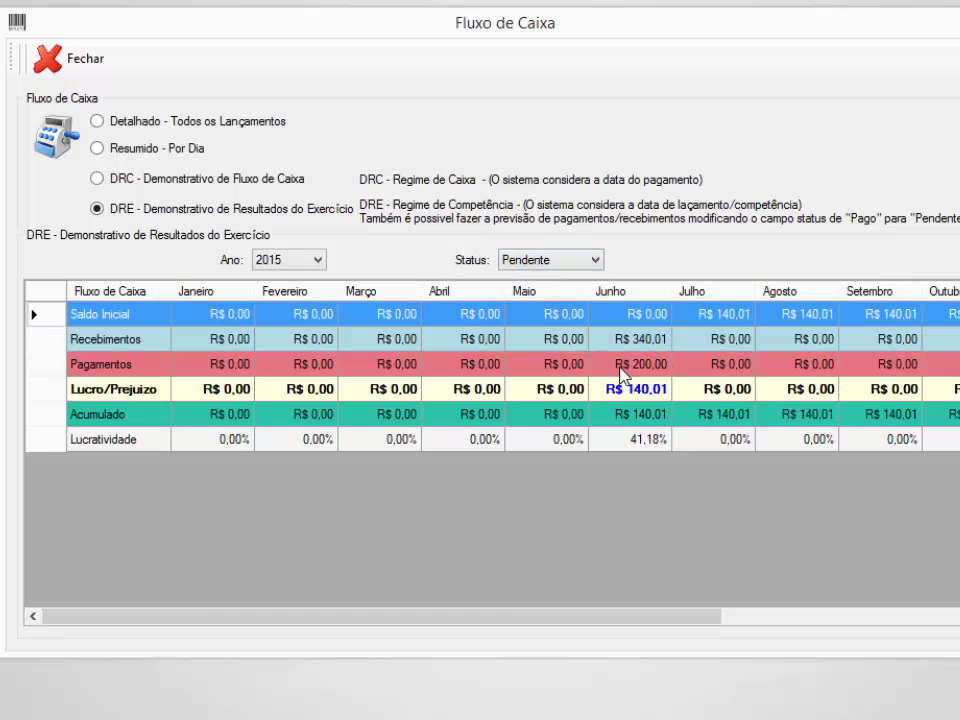
pyautogui.click(556, 262)
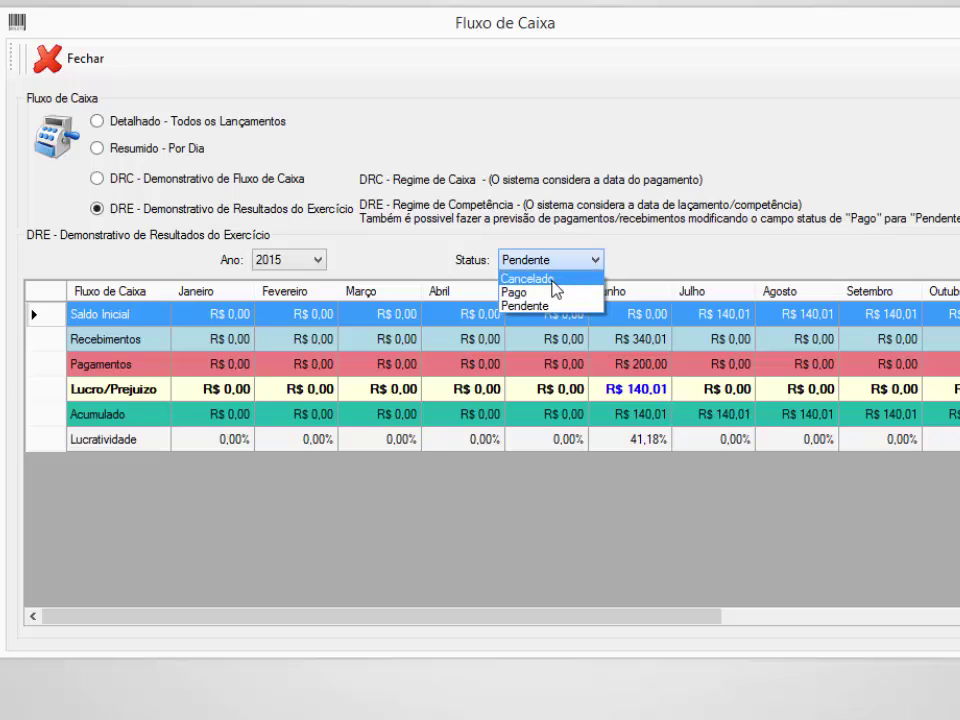
pyautogui.click(556, 289)
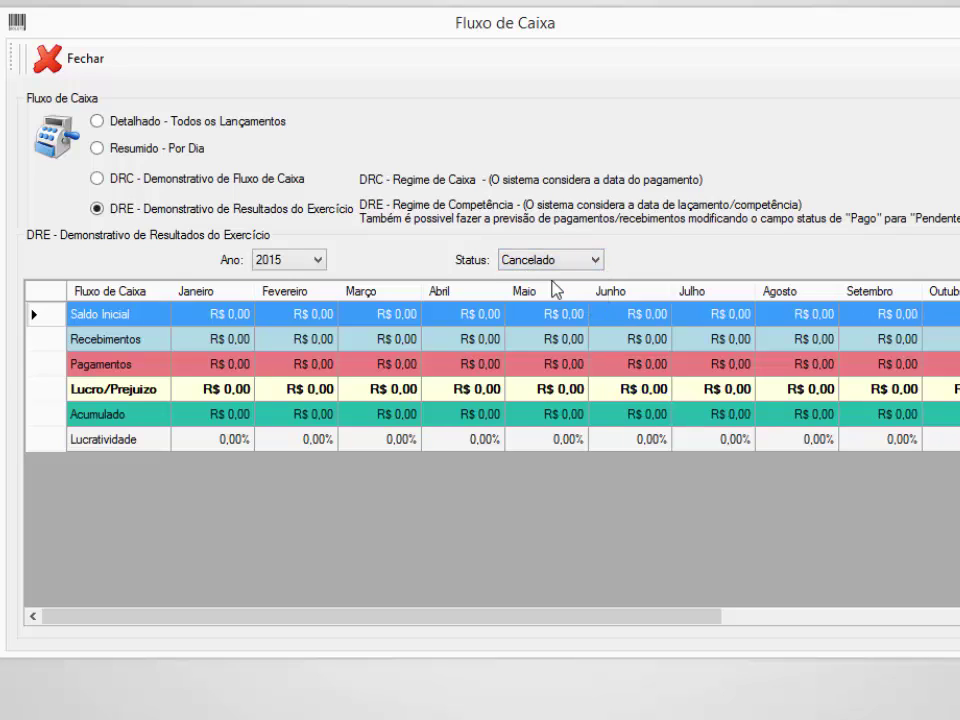
pyautogui.click(576, 341)
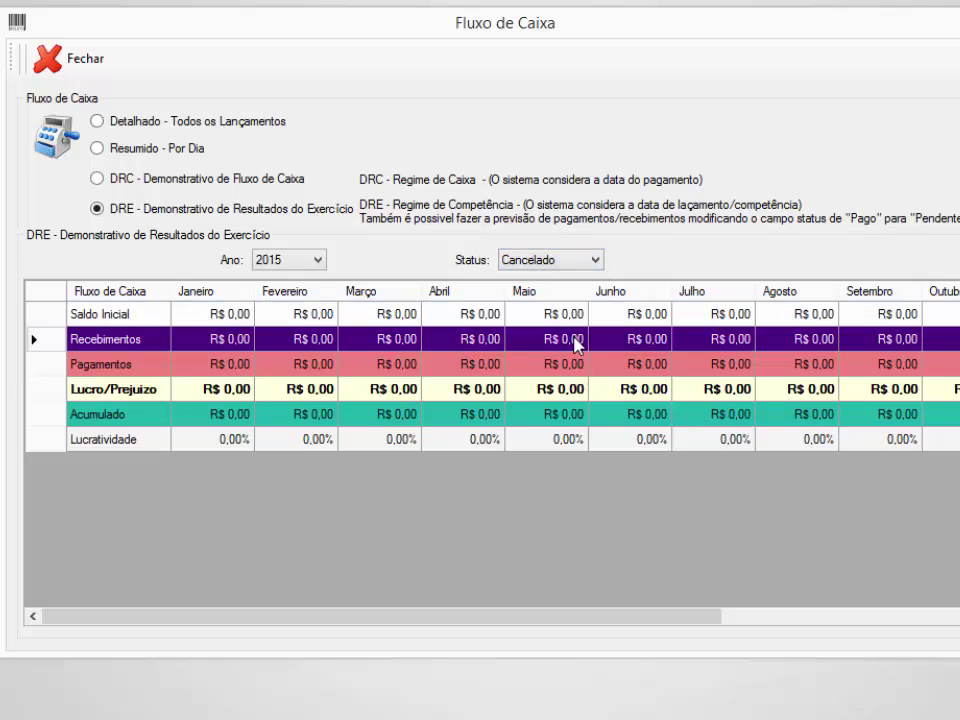